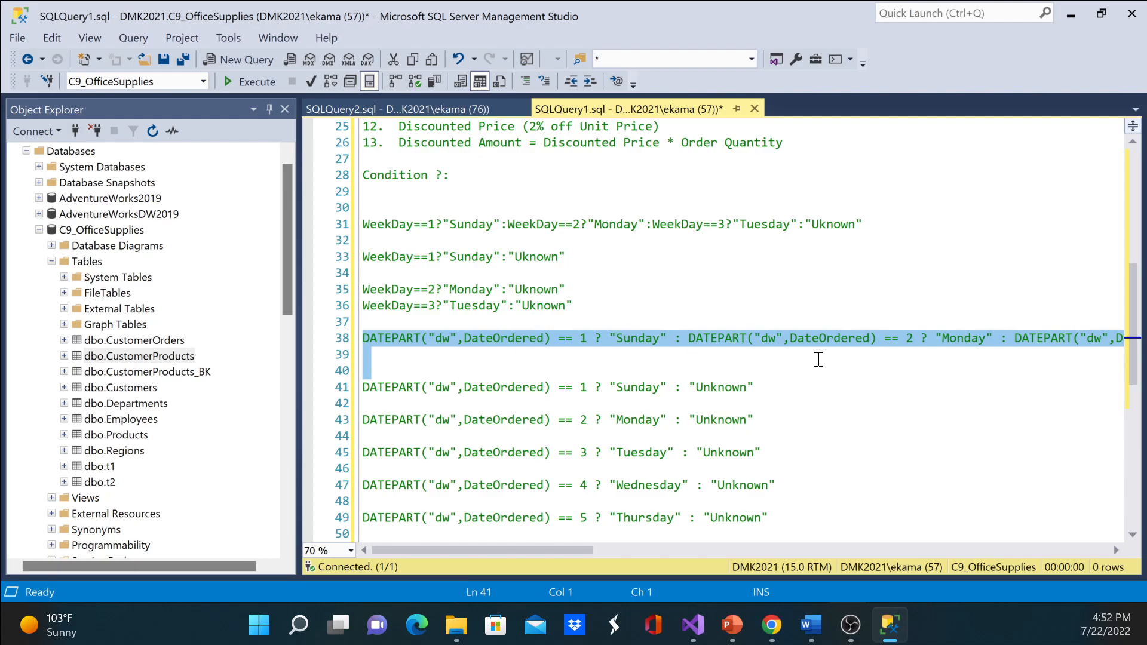
{"action": "left_click", "coordinate": [891, 624]}
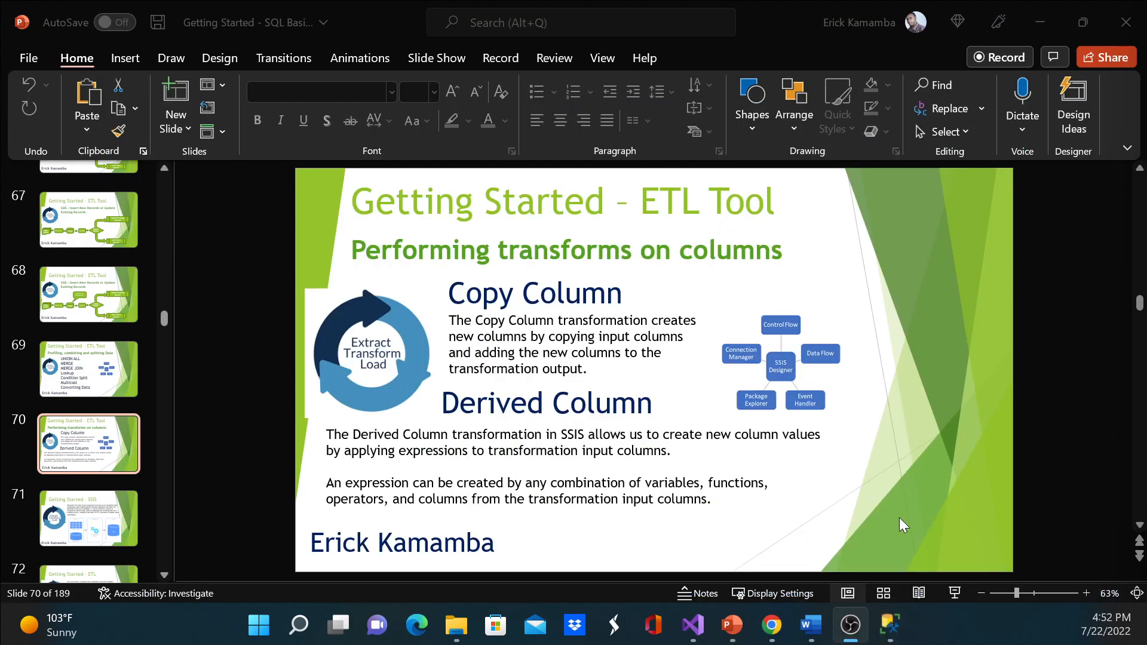
{"action": "left_click", "coordinate": [899, 632]}
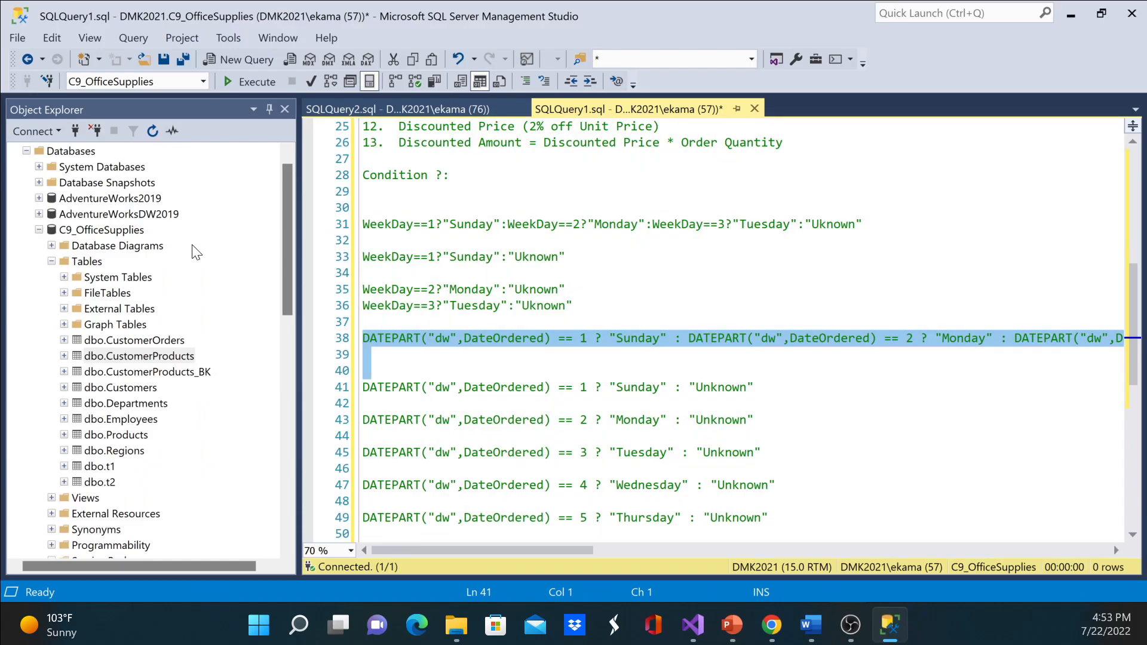
{"action": "right_click", "coordinate": [80, 231]}
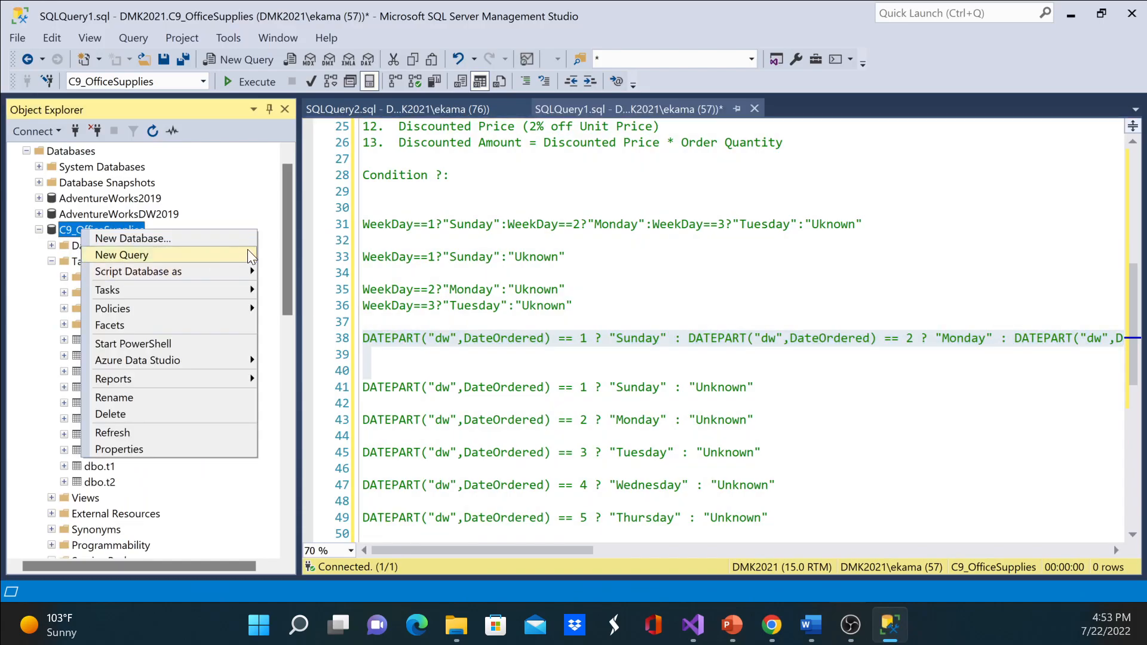
{"action": "left_click", "coordinate": [465, 257]}
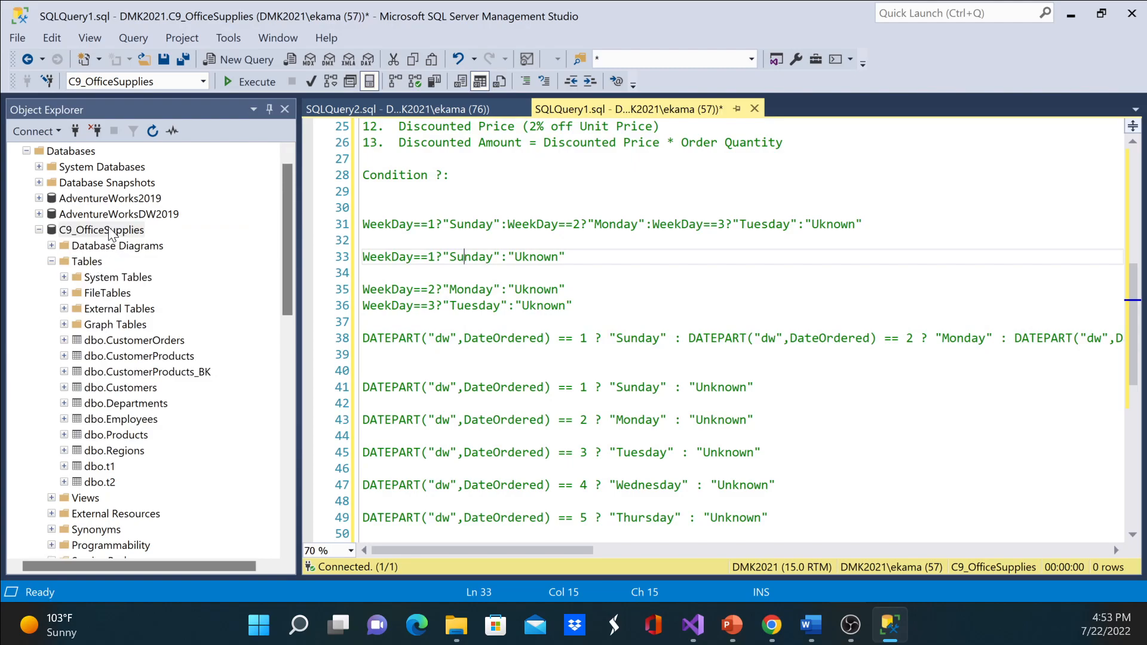
Start designing a new table in the C9_OfficeSupplies database.
{"action": "right_click", "coordinate": [92, 261]}
{"action": "mouse_move", "coordinate": [113, 269]}
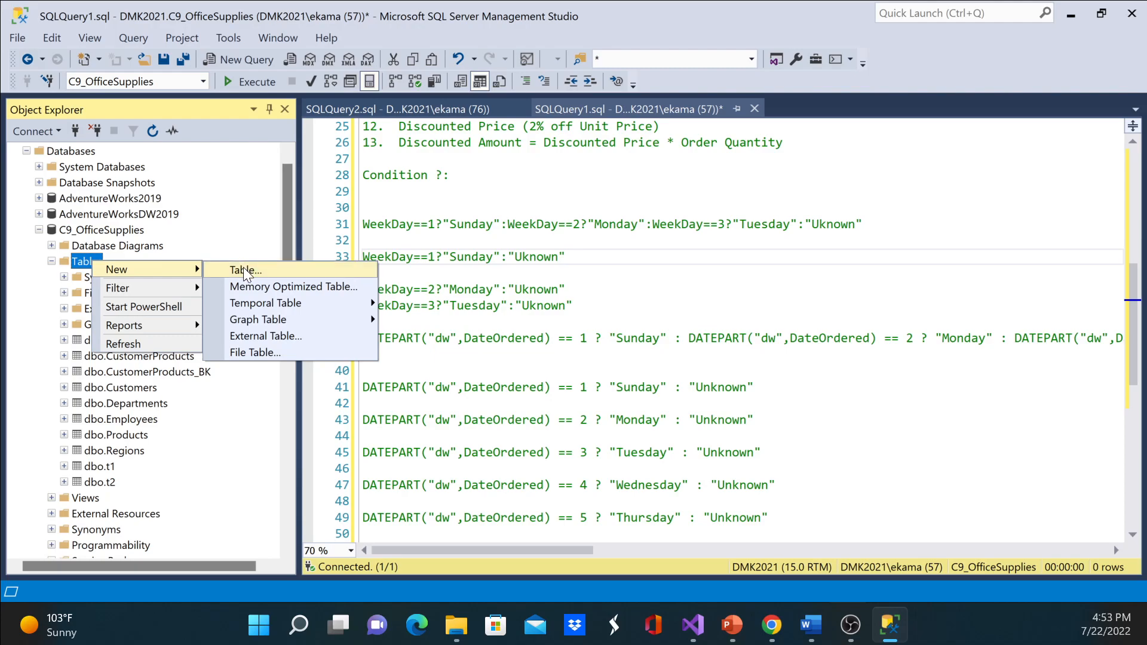
{"action": "left_click", "coordinate": [245, 272]}
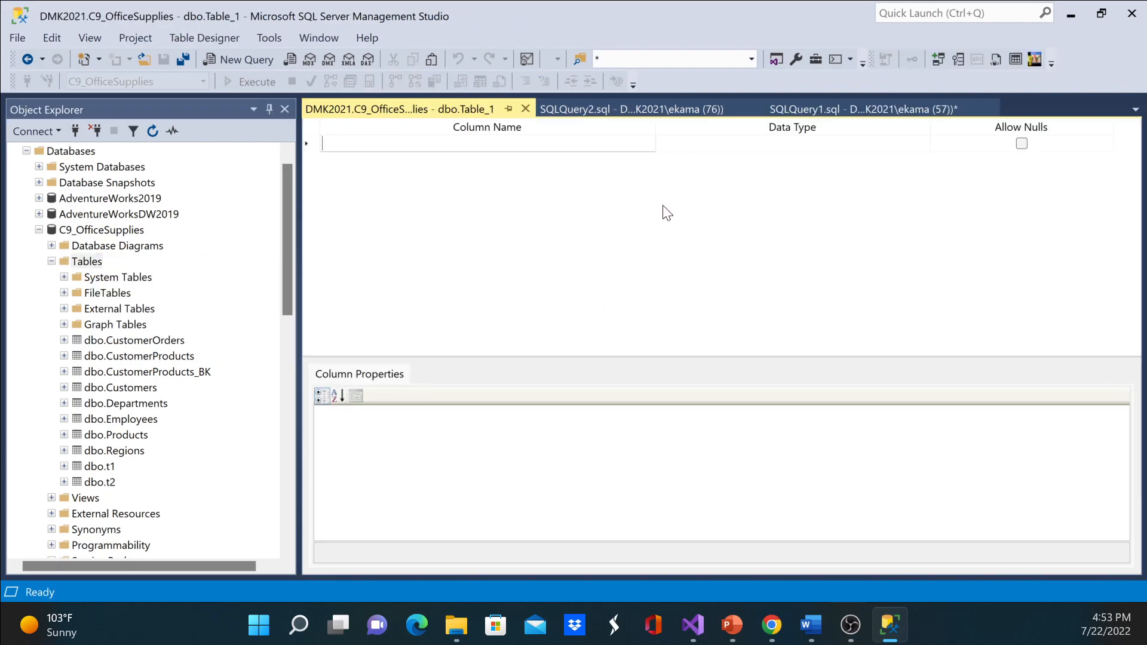
Add a first column named WeekDayID with data type int to the new table.
{"action": "left_click", "coordinate": [518, 145]}
{"action": "type", "text": "Weed"}
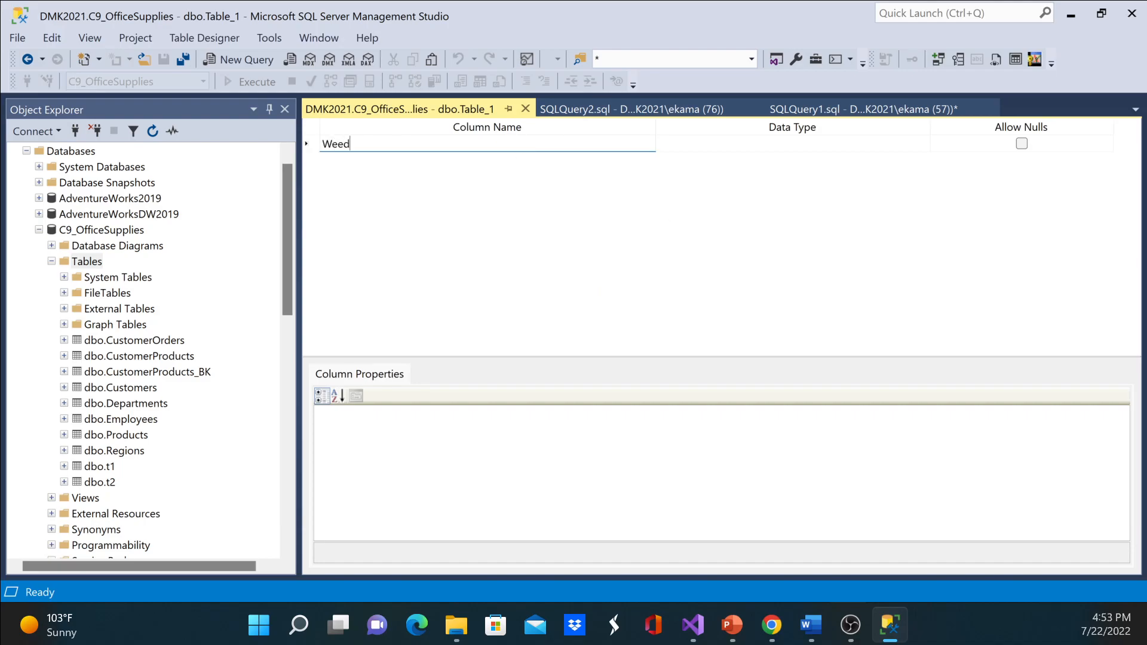
{"action": "key", "text": "BackSpace"}
{"action": "type", "text": "kDay"}
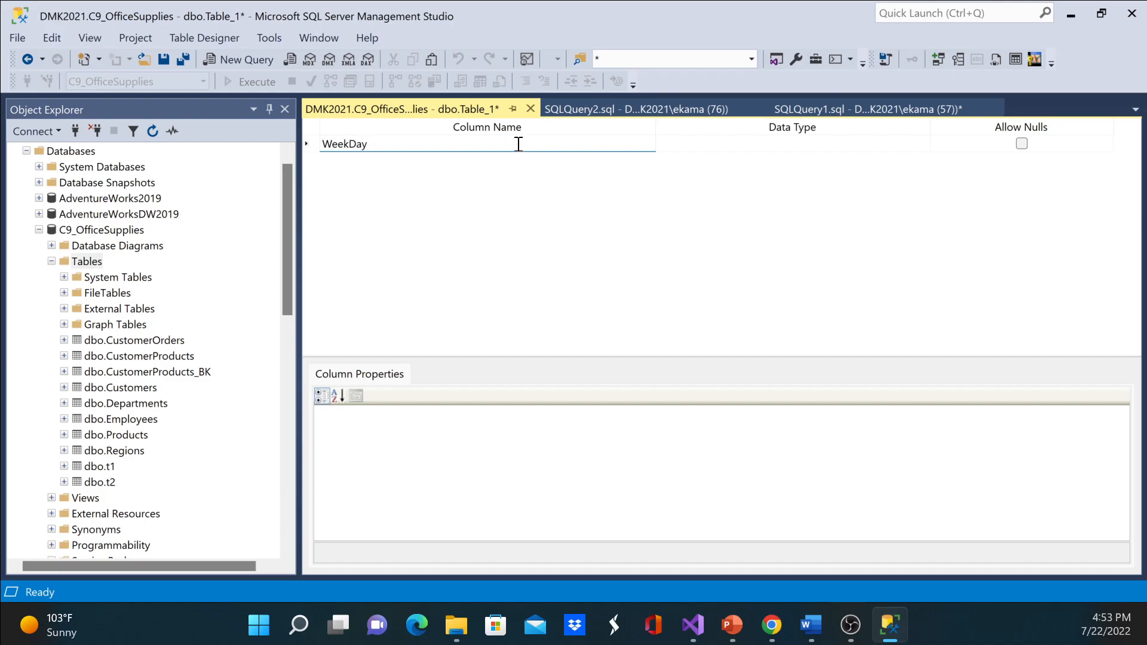
{"action": "type", "text": "ID"}
{"action": "key", "text": "Tab"}
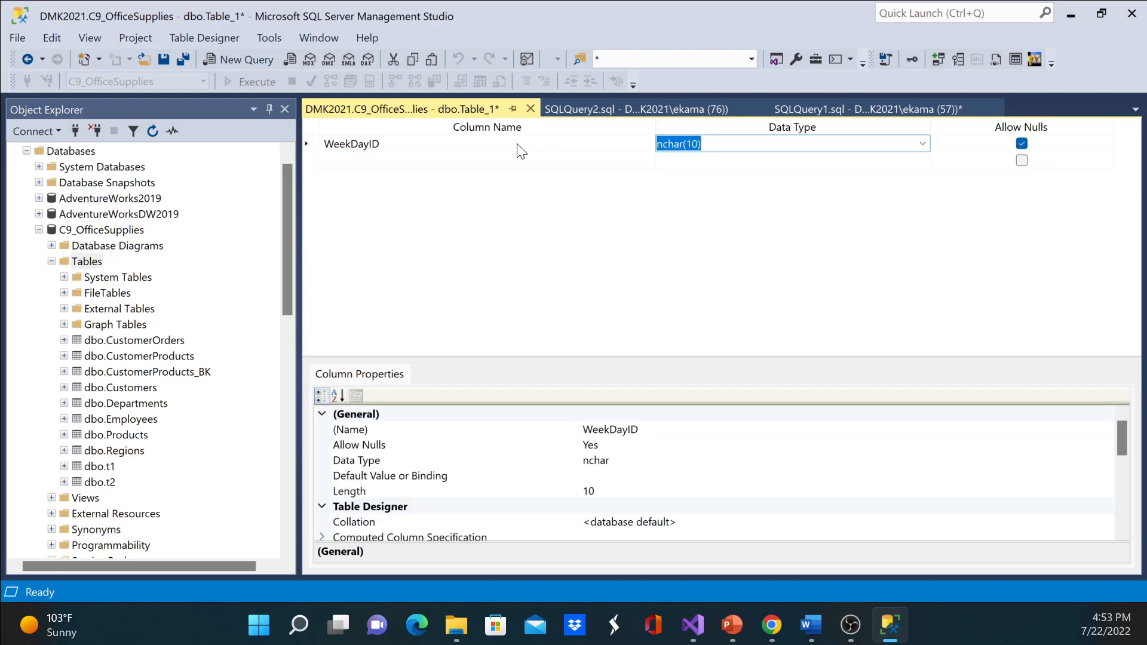
{"action": "type", "text": "int"}
{"action": "key", "text": "Tab"}
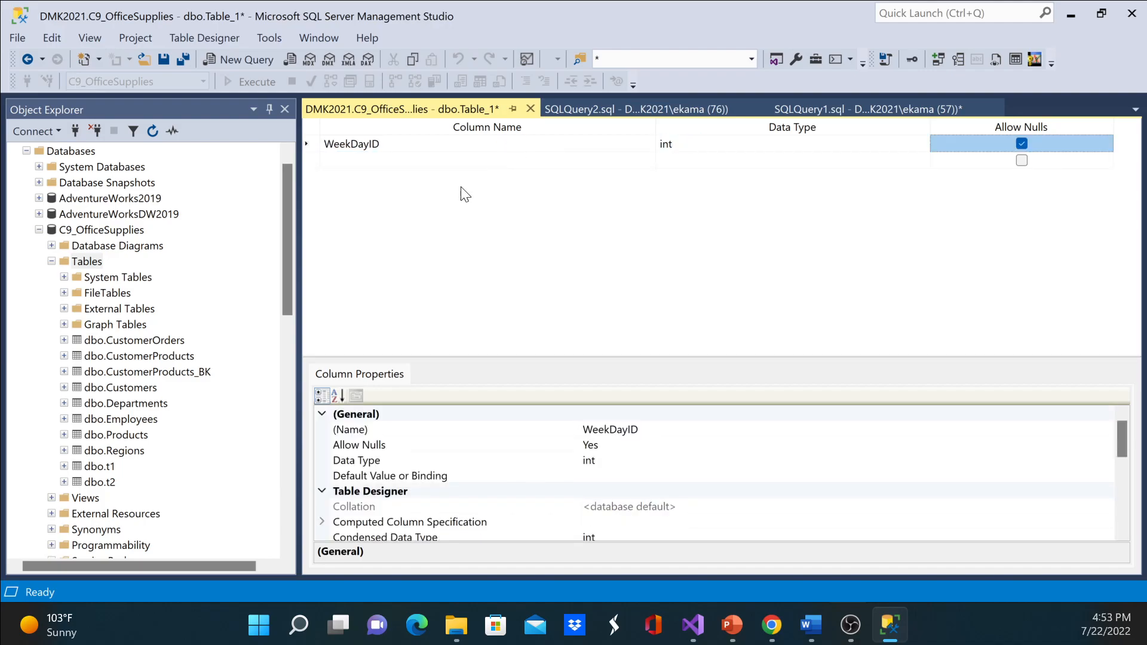
Make WeekDayID an identity column through its identity specification.
{"action": "left_click", "coordinate": [306, 144]}
{"action": "left_click_drag", "start_coordinate": [463, 356], "coordinate": [463, 239]}
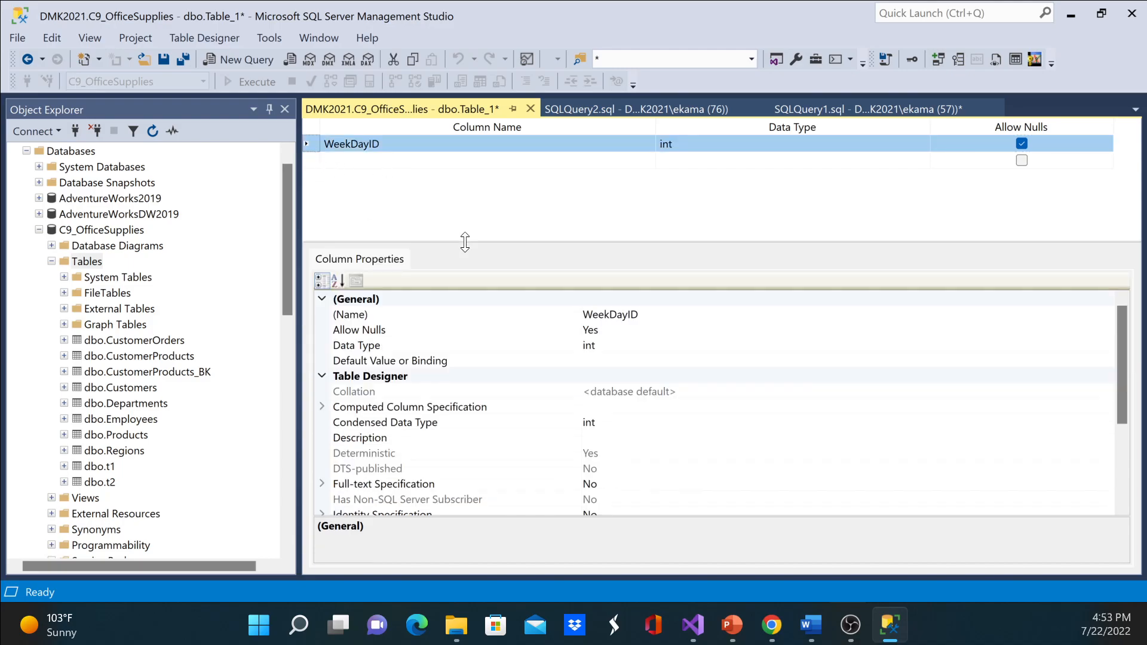
{"action": "scroll", "coordinate": [358, 460], "scroll_direction": "down", "scroll_amount": 2}
{"action": "scroll", "coordinate": [341, 454], "scroll_direction": "down", "scroll_amount": 1}
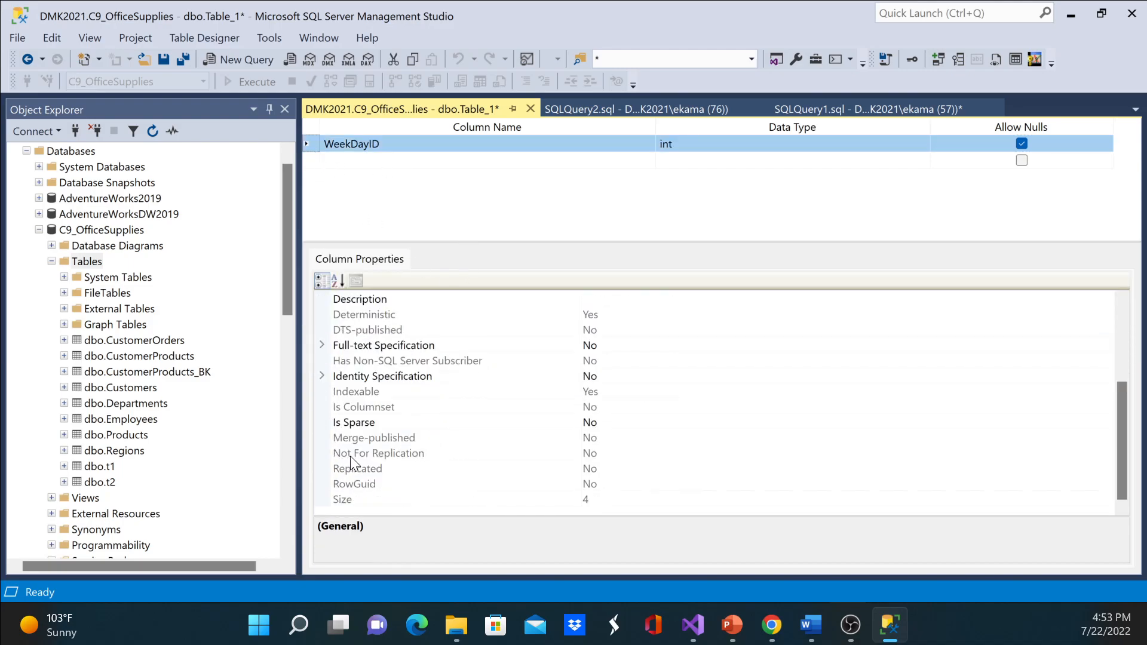
{"action": "left_click", "coordinate": [322, 376]}
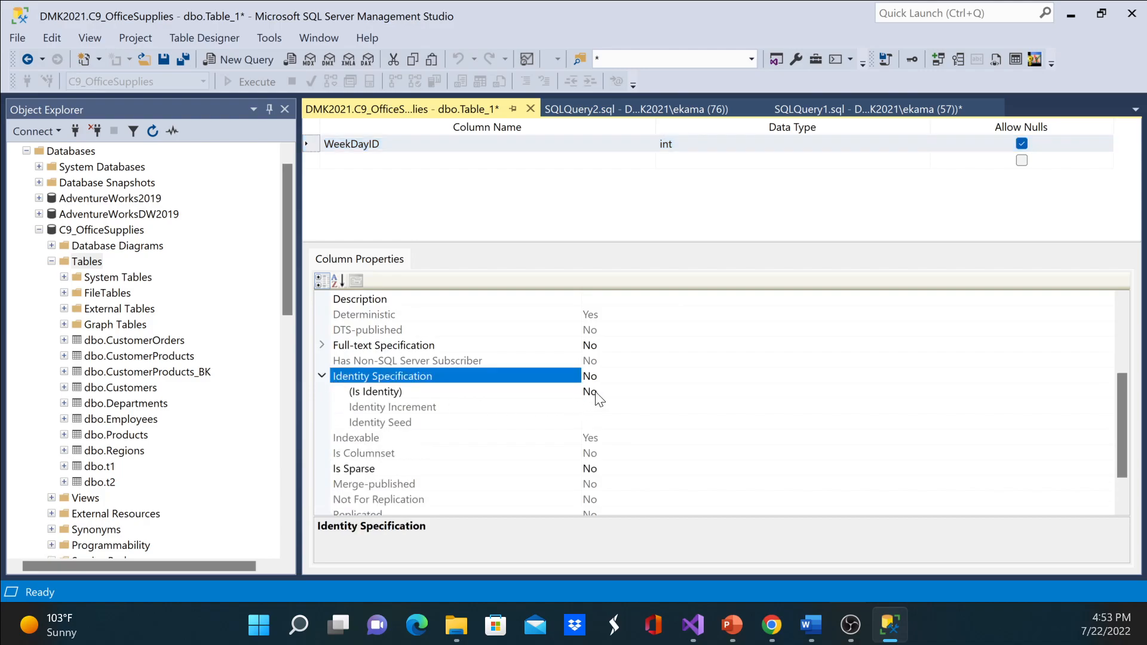
{"action": "double_click", "coordinate": [610, 391]}
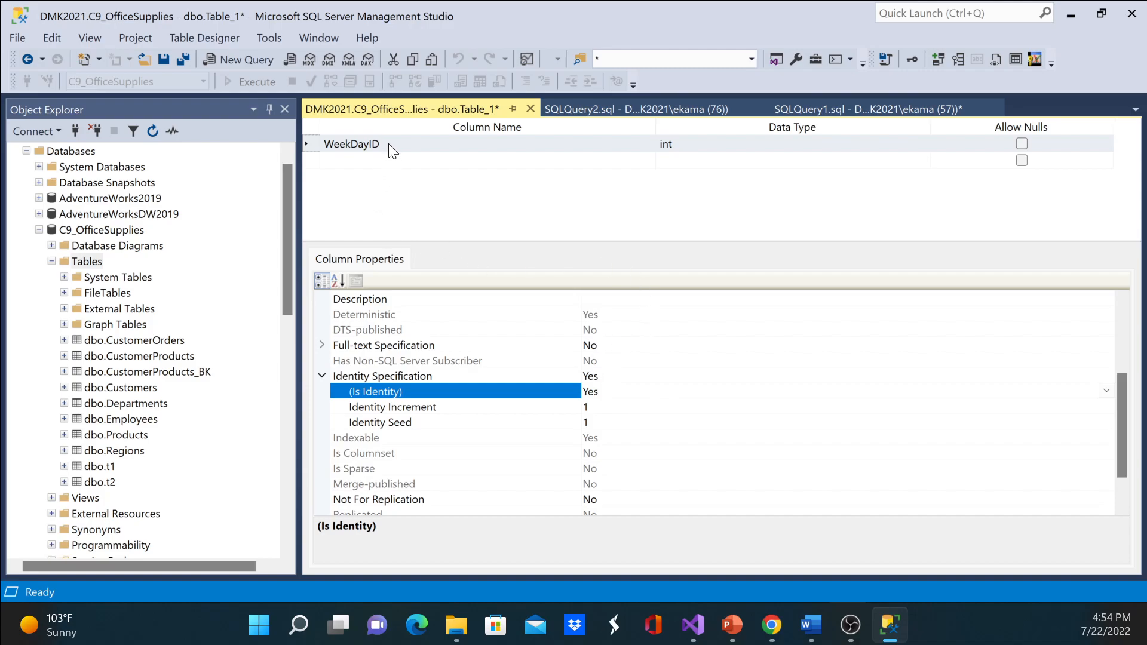
Add a second column named WeekDayName with data type varchar(10).
{"action": "left_click", "coordinate": [357, 161]}
{"action": "type", "text": "W"}
{"action": "type", "text": "ekkd"}
{"action": "key", "text": "BackSpace"}
{"action": "key", "text": "BackSpace"}
{"action": "key", "text": "BackSpace"}
{"action": "type", "text": "ekDayName"}
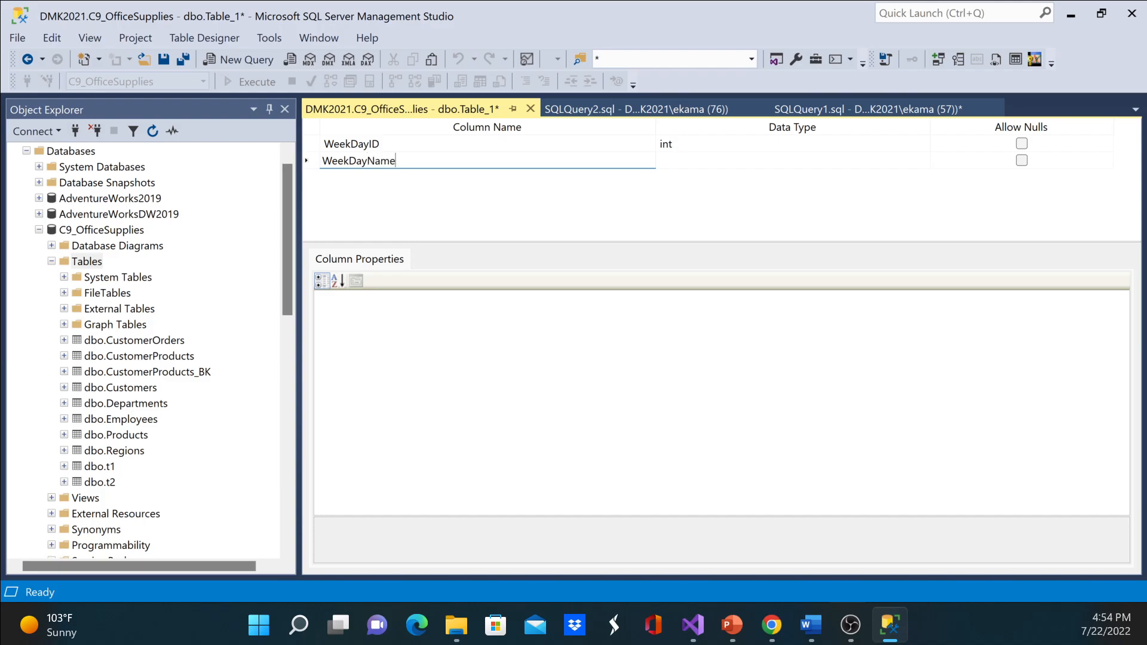
{"action": "key", "text": "Tab"}
{"action": "type", "text": "varc"}
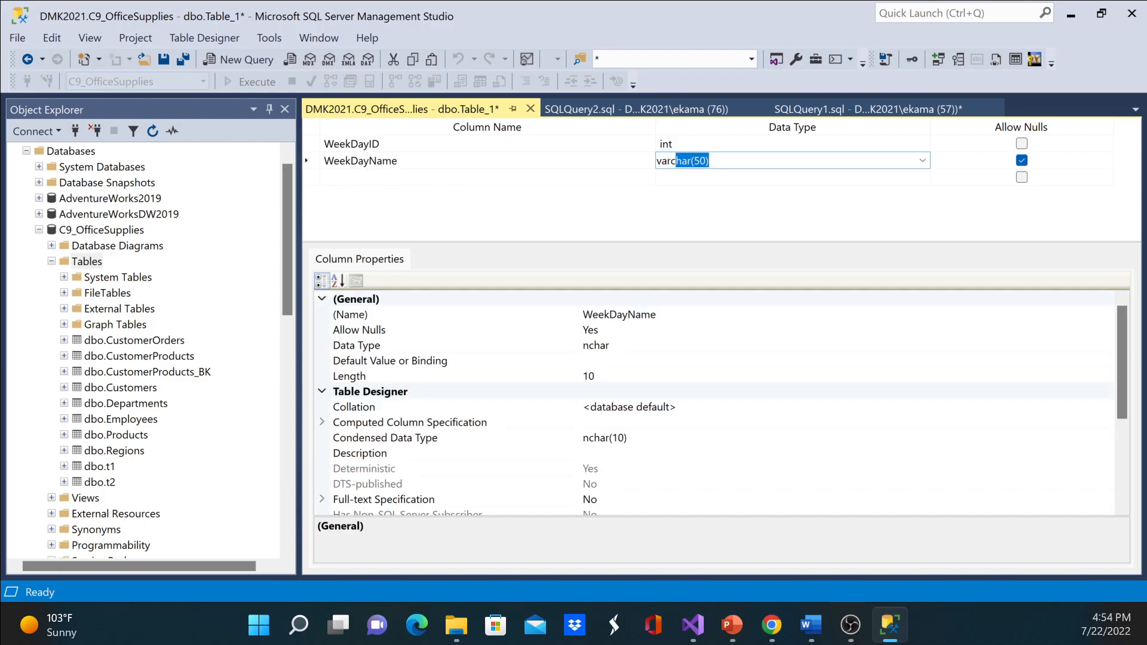
{"action": "left_click", "coordinate": [696, 161]}
{"action": "key", "text": "BackSpace"}
{"action": "type", "text": "1"}
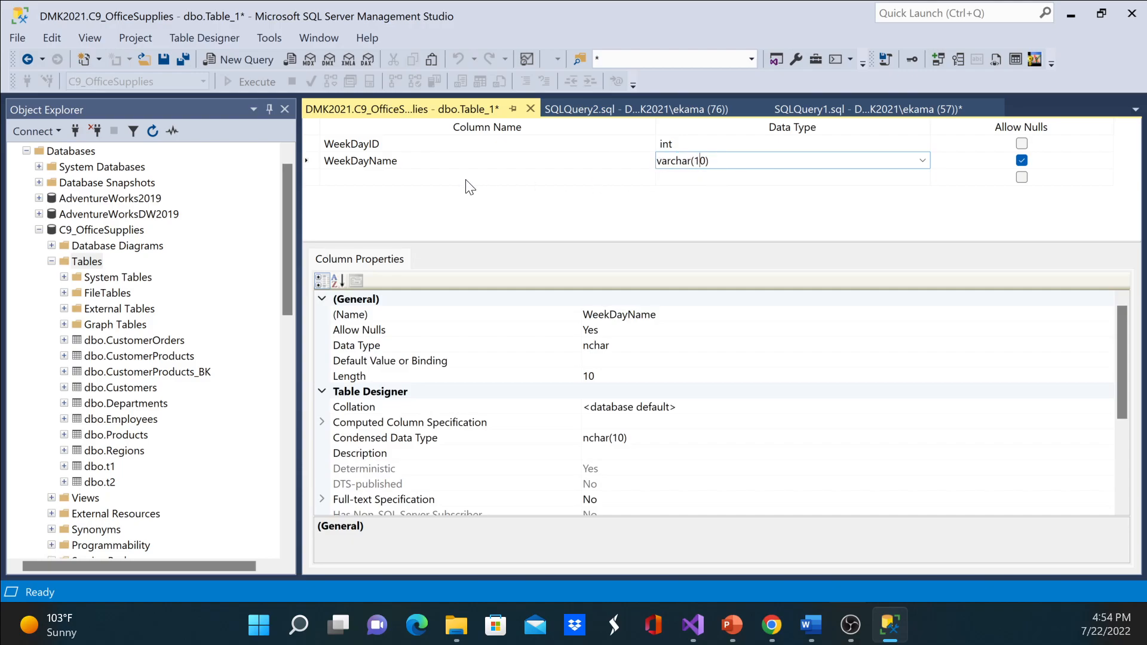
{"action": "key", "text": "Return"}
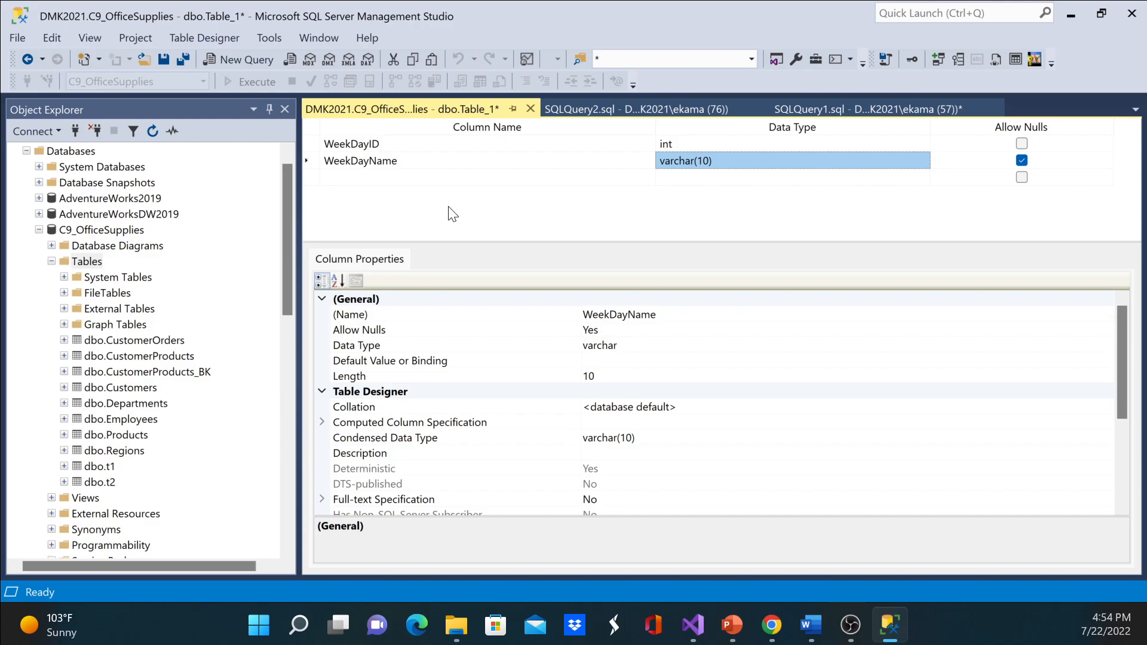
Name the new table WeekDay in its table properties and save the table.
{"action": "key", "text": "F4"}
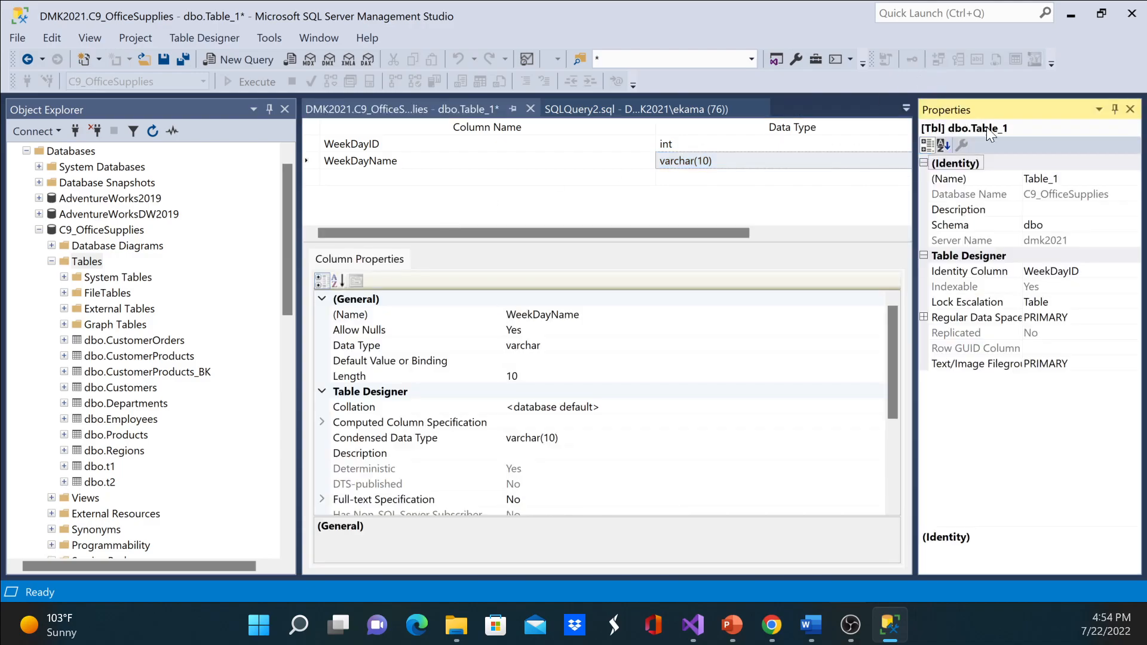
{"action": "left_click", "coordinate": [1083, 179]}
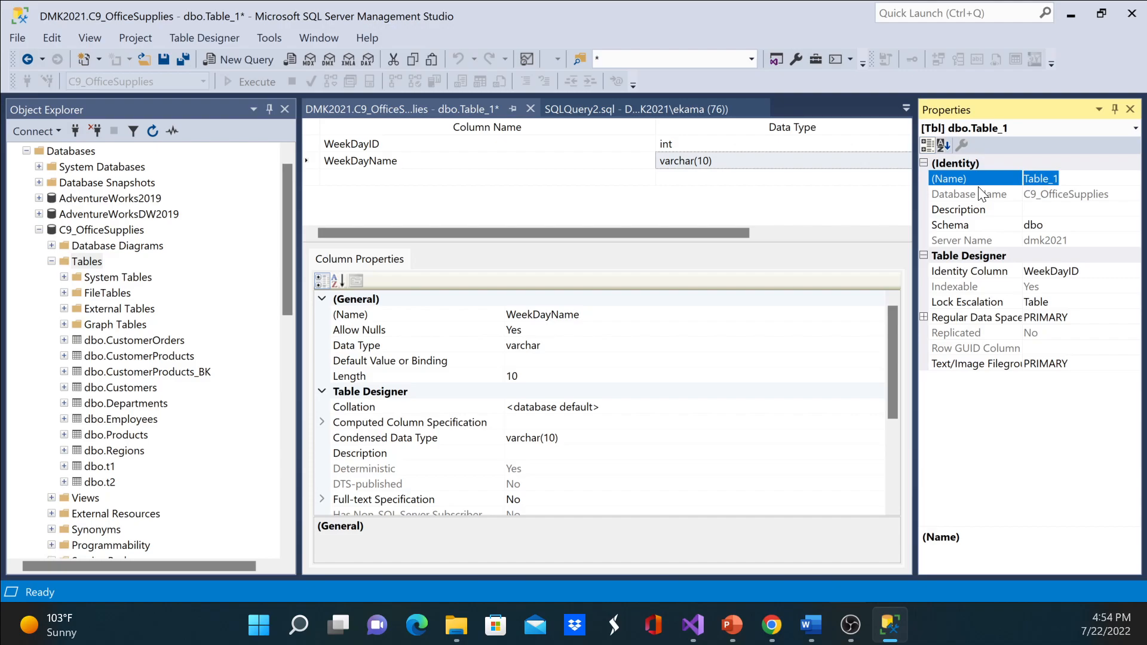
{"action": "type", "text": "WeekDay"}
{"action": "key", "text": "Return"}
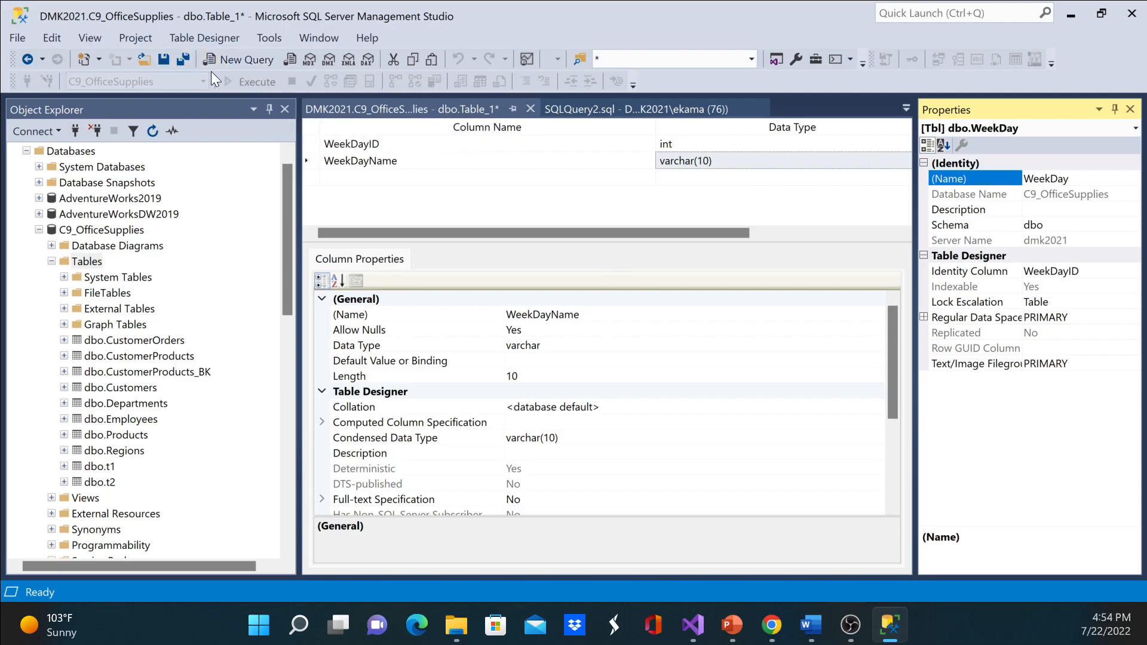
{"action": "left_click", "coordinate": [418, 146]}
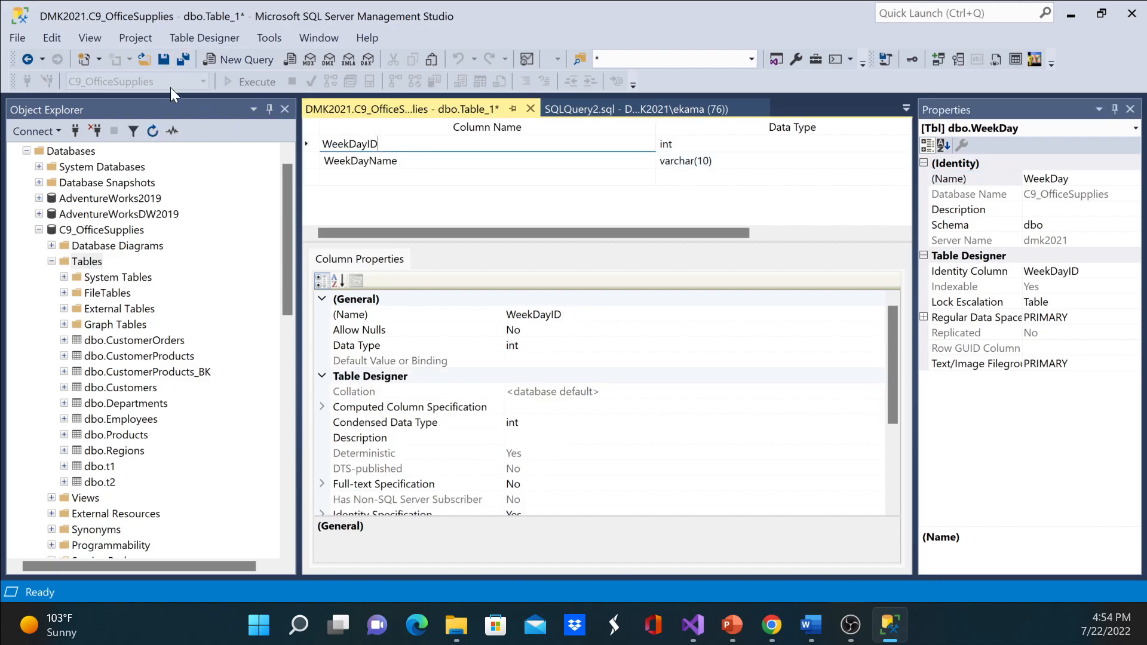
{"action": "left_click", "coordinate": [172, 62]}
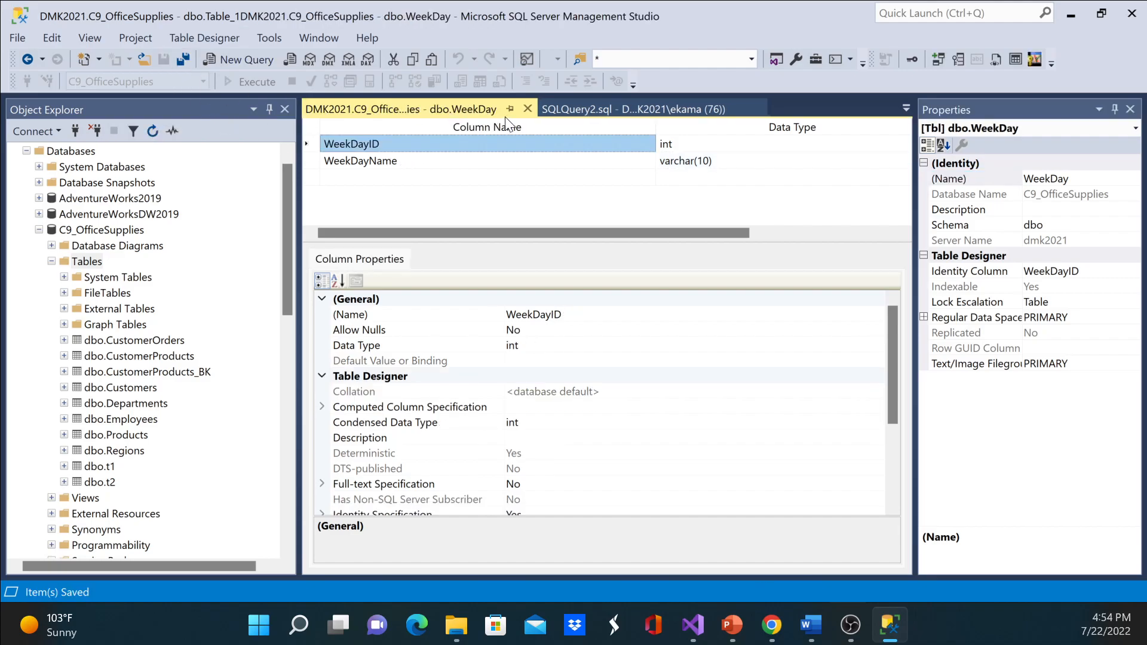
Close the WeekDay table design and refresh the Tables folder of C9_OfficeSupplies.
{"action": "left_click", "coordinate": [528, 108]}
{"action": "left_click", "coordinate": [119, 258]}
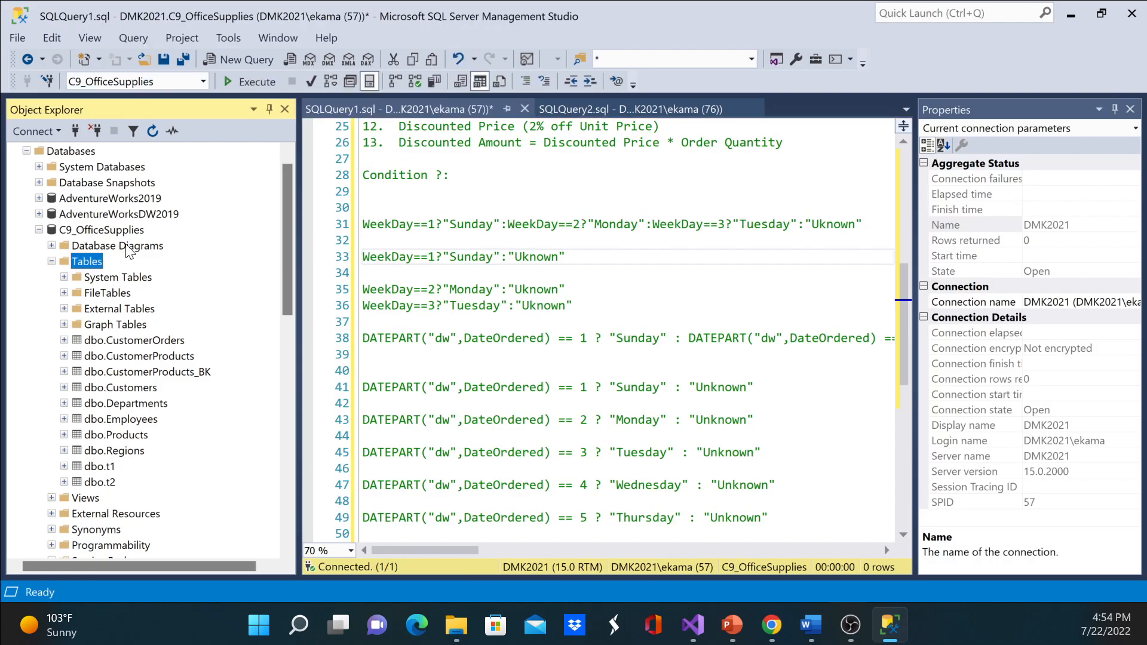
{"action": "left_click", "coordinate": [153, 130]}
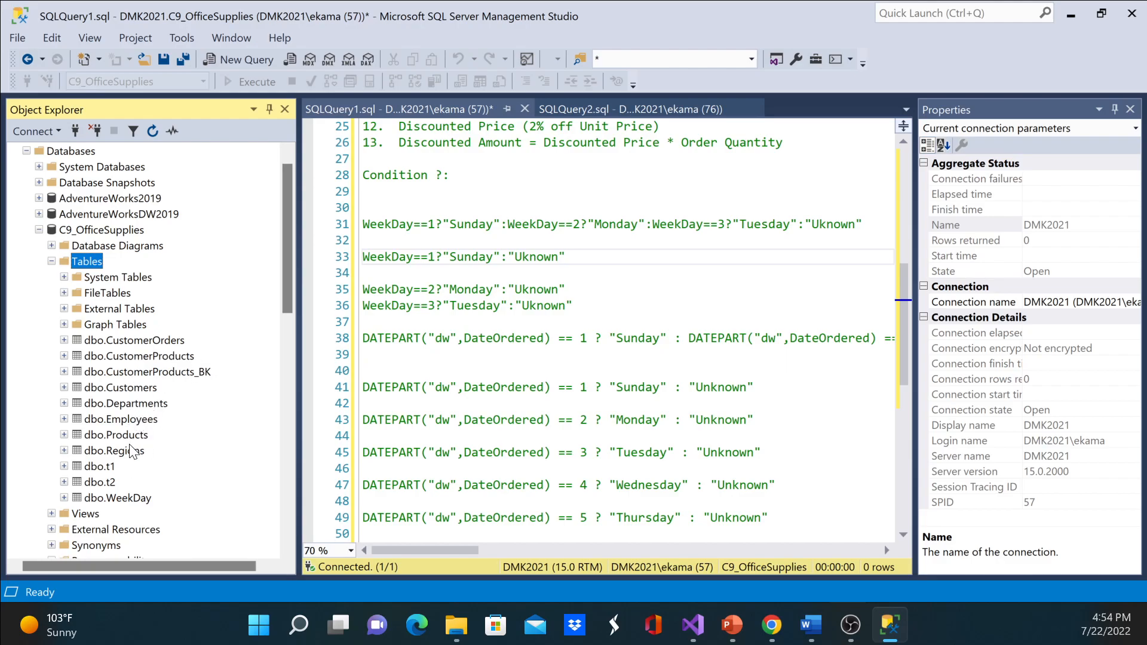
Open the rows of the dbo.WeekDay table for editing.
{"action": "left_click", "coordinate": [132, 501]}
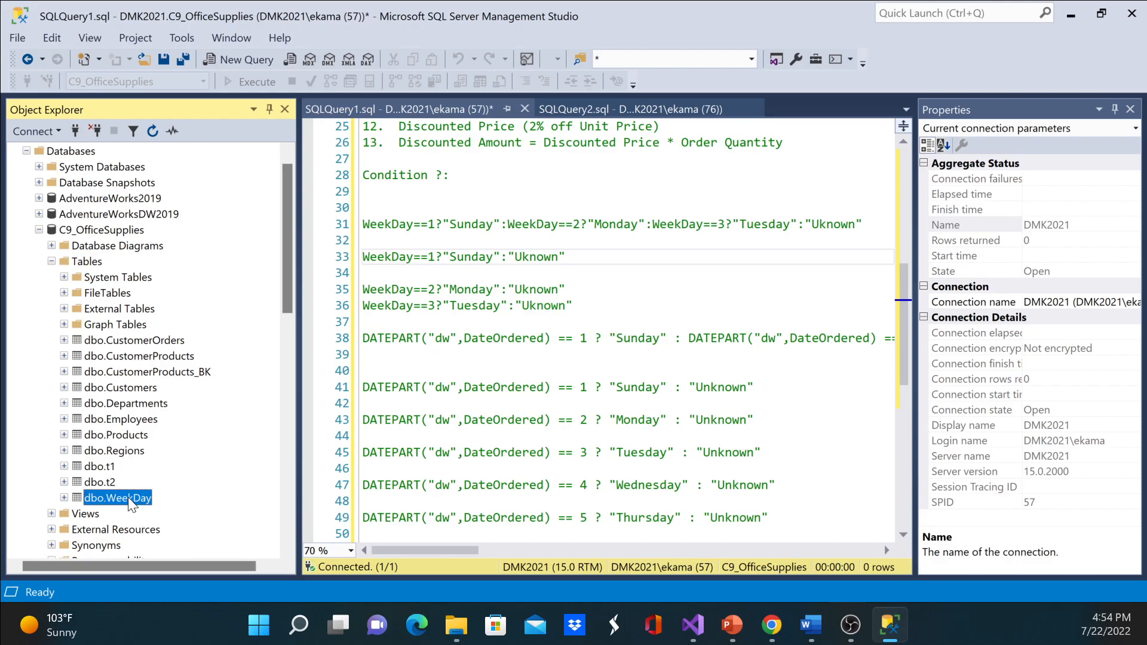
{"action": "right_click", "coordinate": [129, 500]}
{"action": "left_click", "coordinate": [194, 328]}
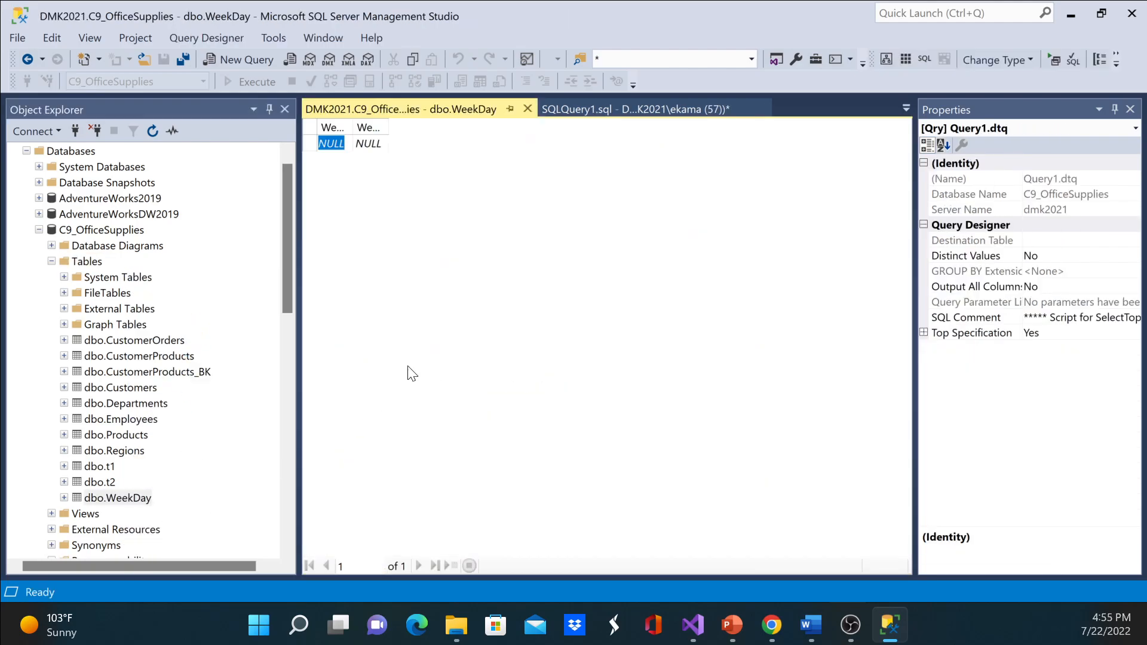
Enter Sunday, Monday and Tueday as WeekDayName values in three new rows, and widen both columns to show their full headings.
{"action": "left_click", "coordinate": [375, 144]}
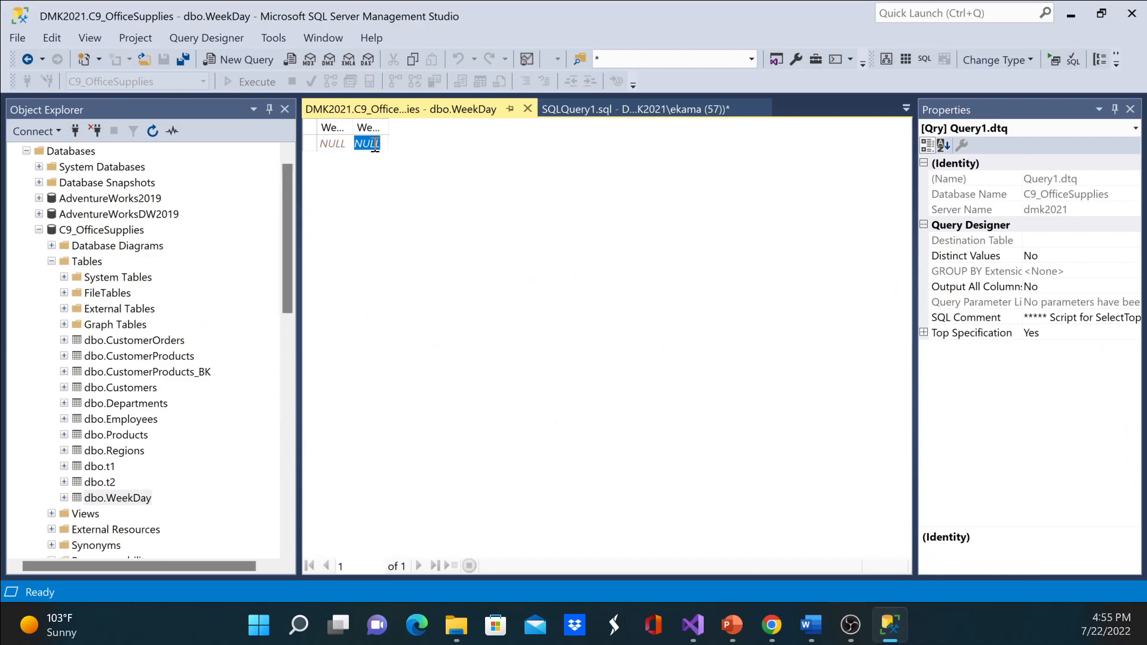
{"action": "type", "text": "Sunday"}
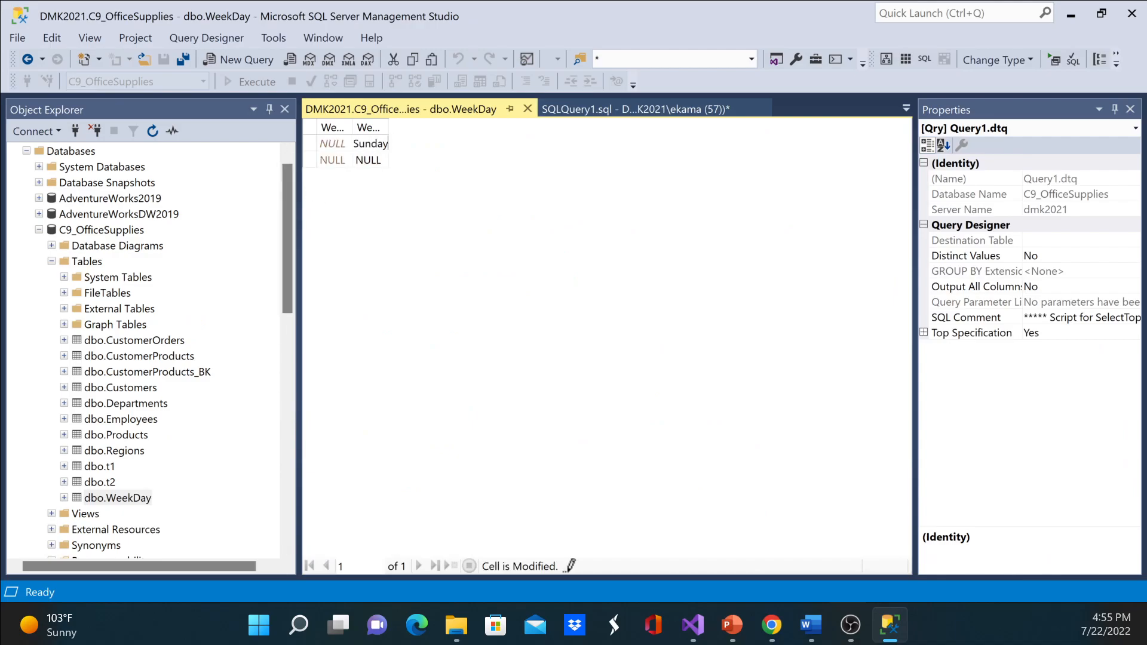
{"action": "key", "text": "Return"}
{"action": "left_click", "coordinate": [365, 159]}
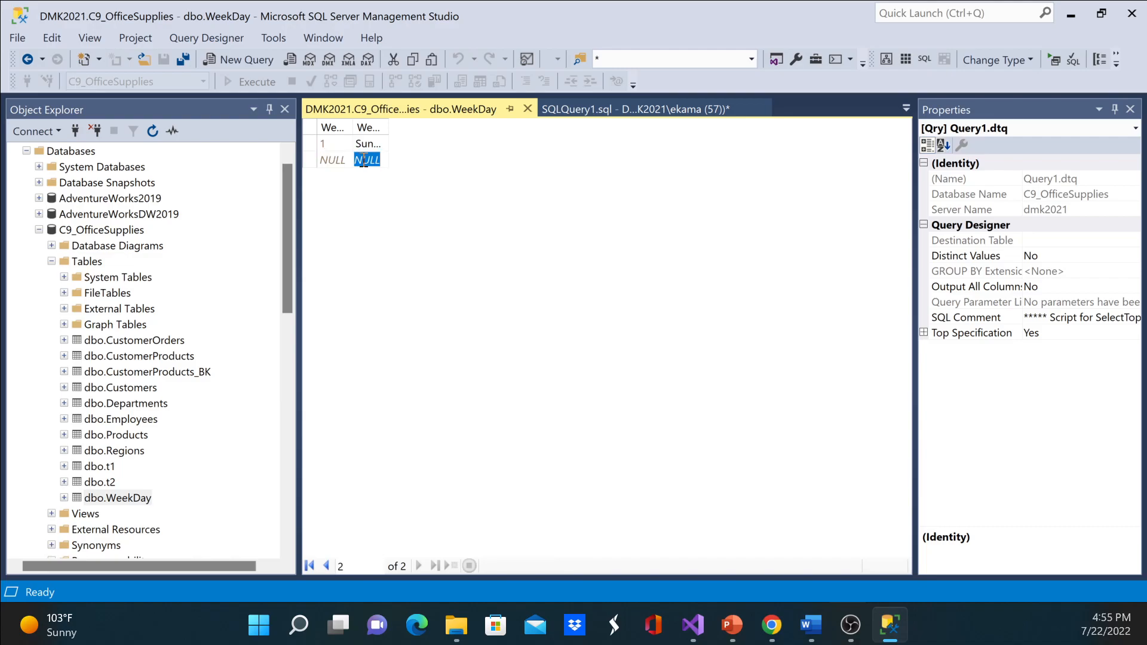
{"action": "type", "text": "Monday"}
{"action": "key", "text": "Return"}
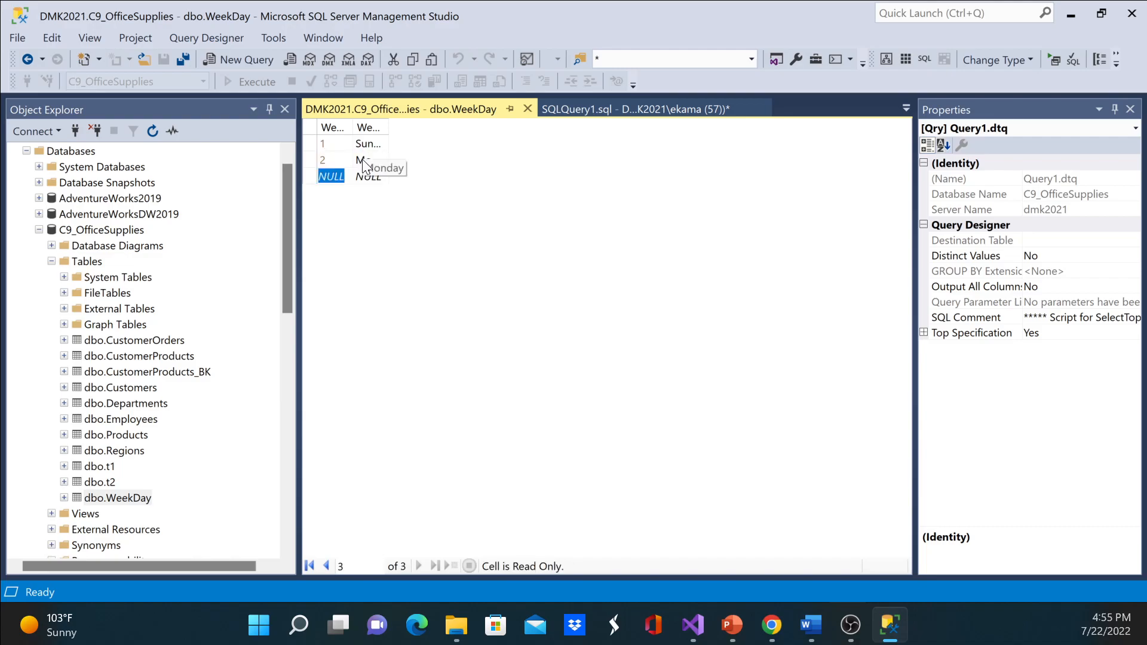
{"action": "key", "text": "Tab"}
{"action": "type", "text": "Tu"}
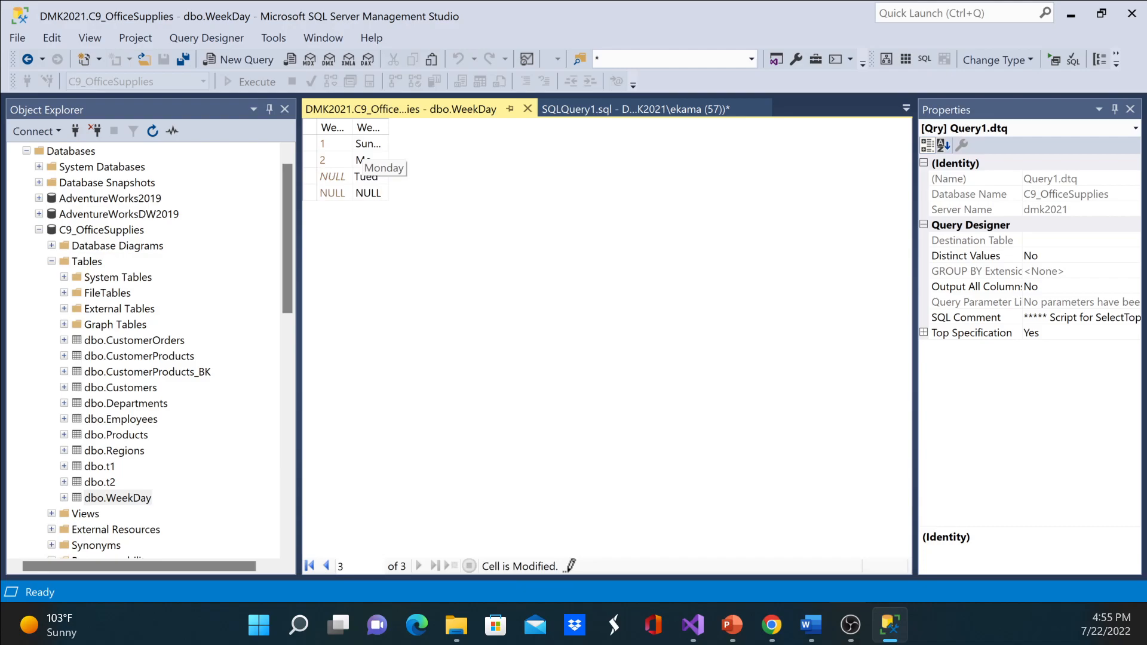
{"action": "type", "text": "eday"}
{"action": "key", "text": "Tab"}
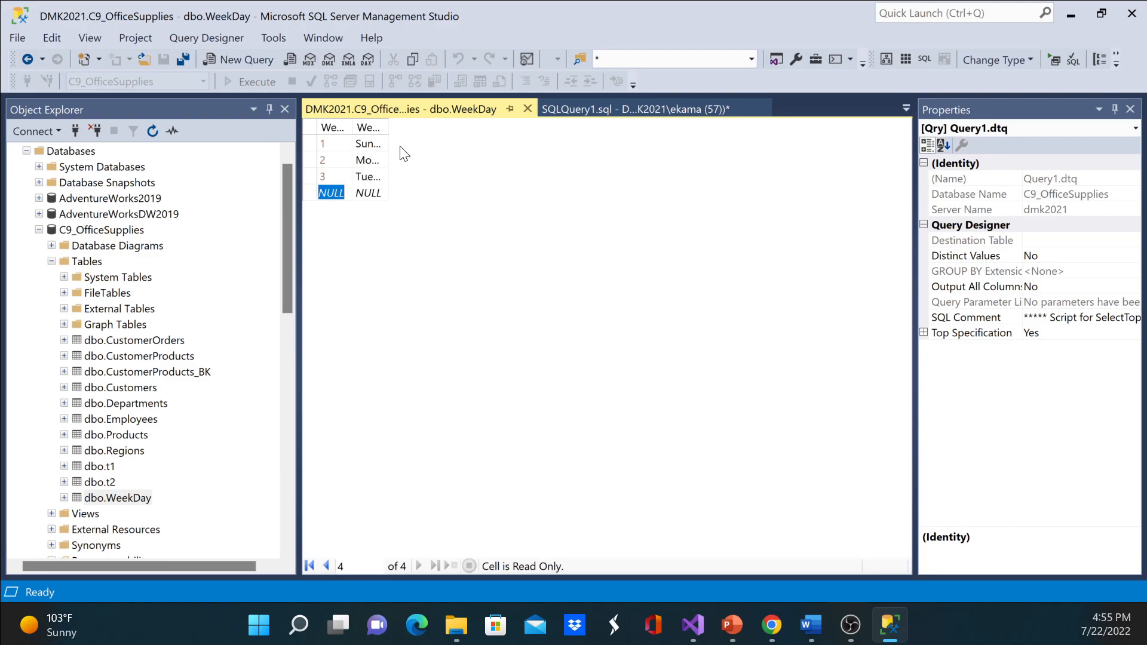
{"action": "left_click_drag", "start_coordinate": [389, 127], "coordinate": [476, 127]}
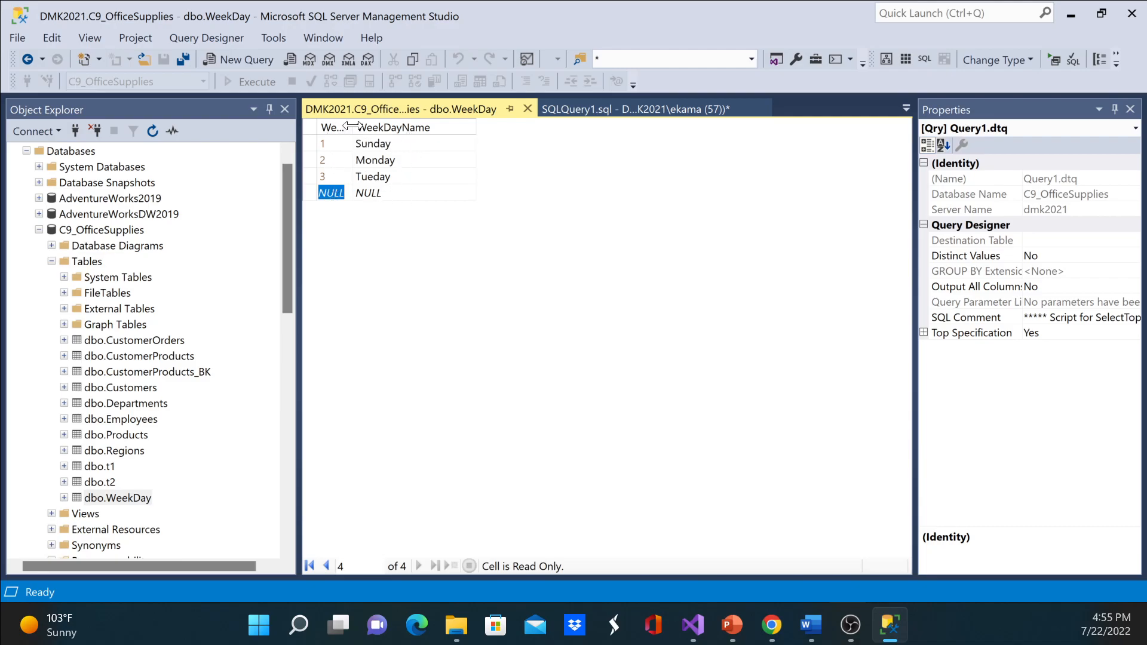
{"action": "left_click_drag", "start_coordinate": [351, 128], "coordinate": [389, 127]}
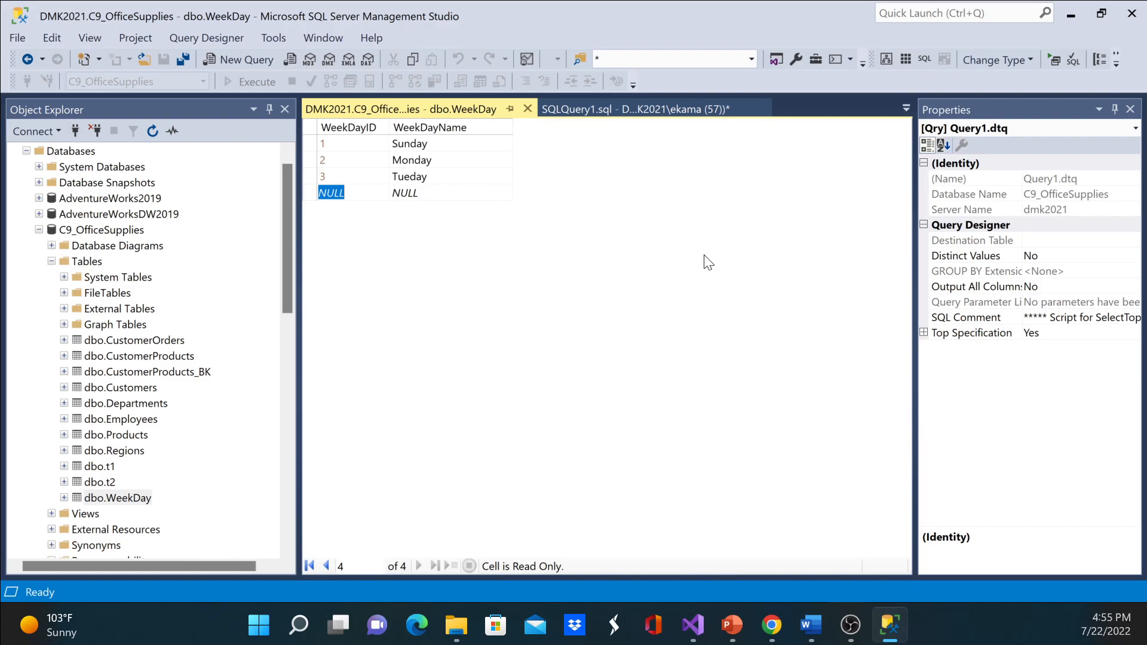
Review the nested DATEPART weekday expression in SQLQuery1.sql and return to the WeekDay table rows.
{"action": "left_click", "coordinate": [896, 626]}
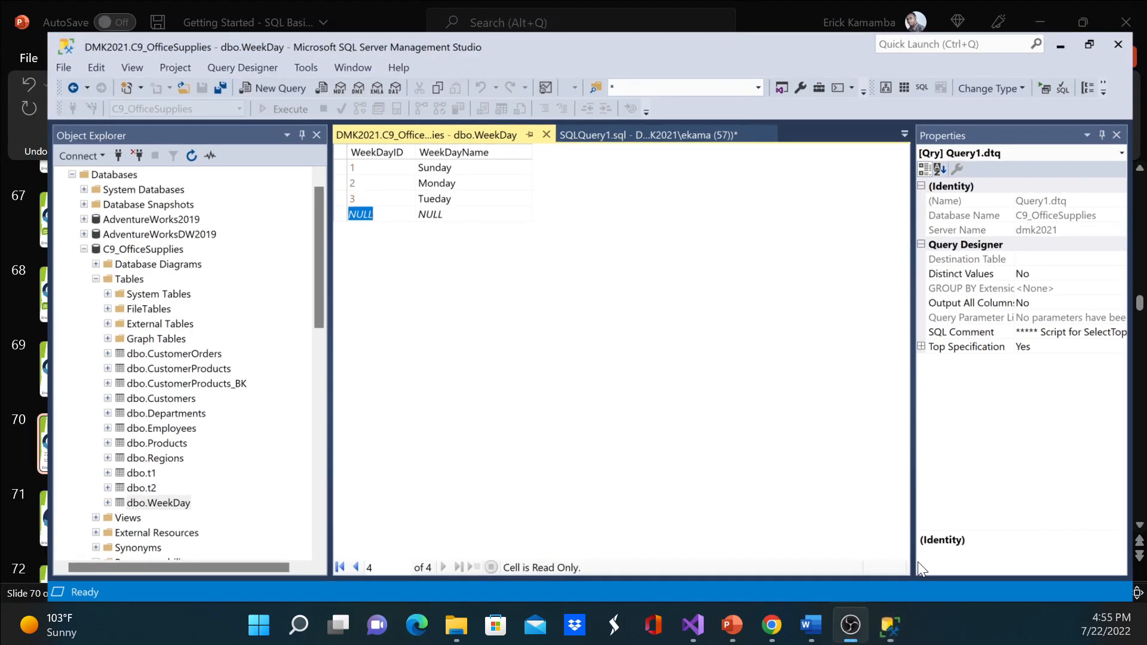
{"action": "left_click", "coordinate": [896, 626]}
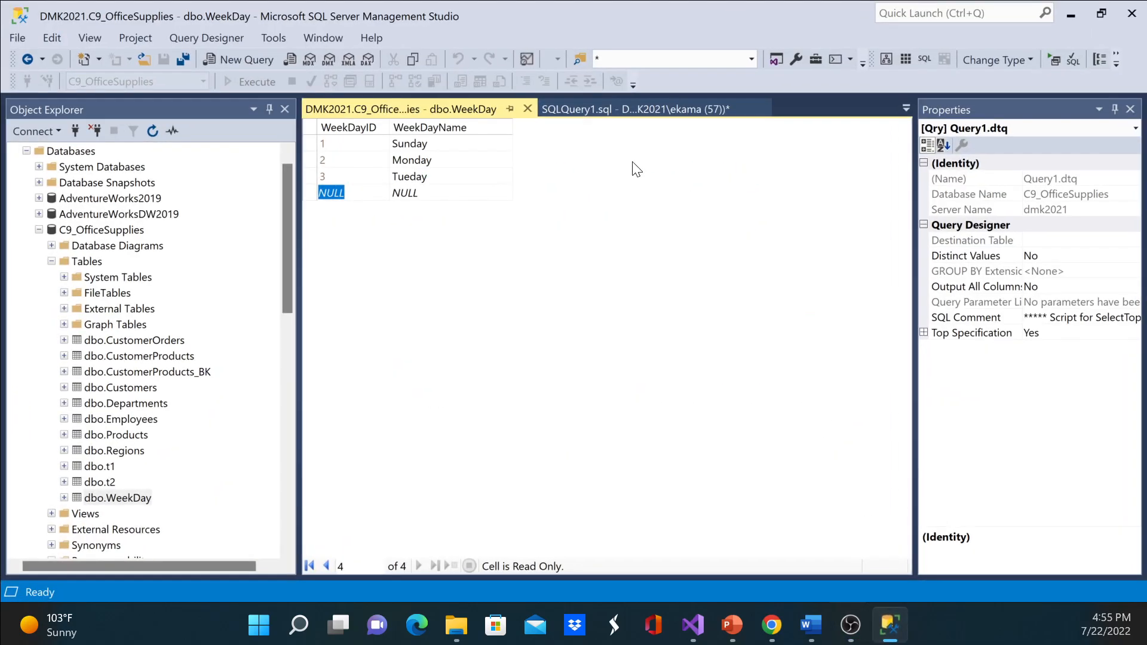
{"action": "left_click", "coordinate": [616, 109]}
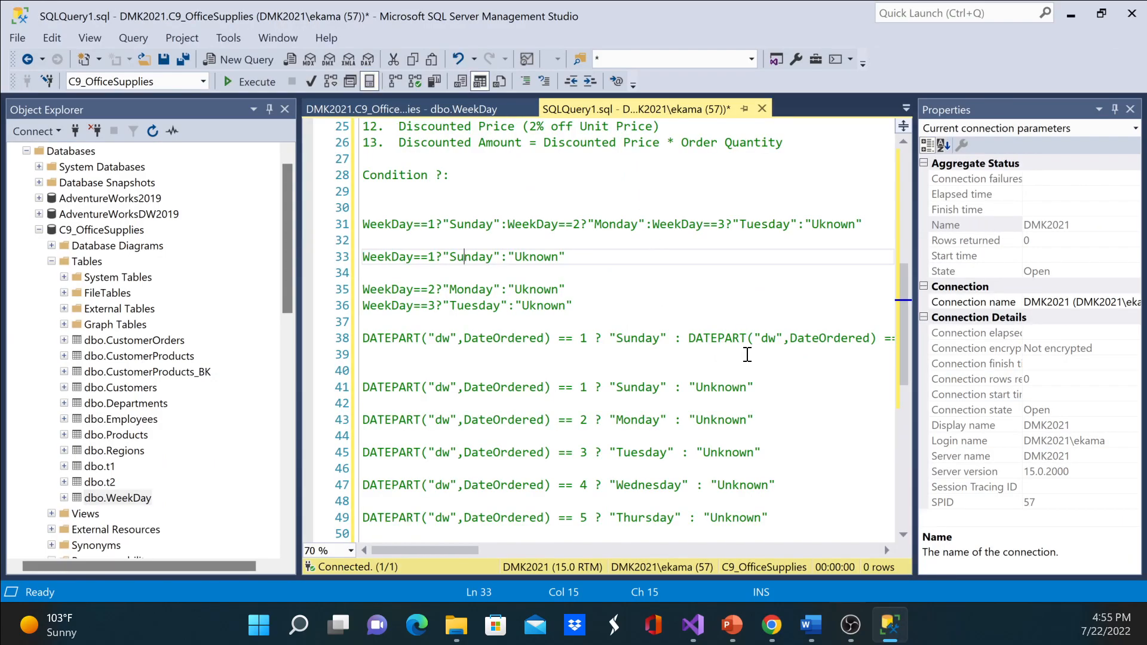
{"action": "left_click_drag", "start_coordinate": [453, 560], "coordinate": [700, 539]}
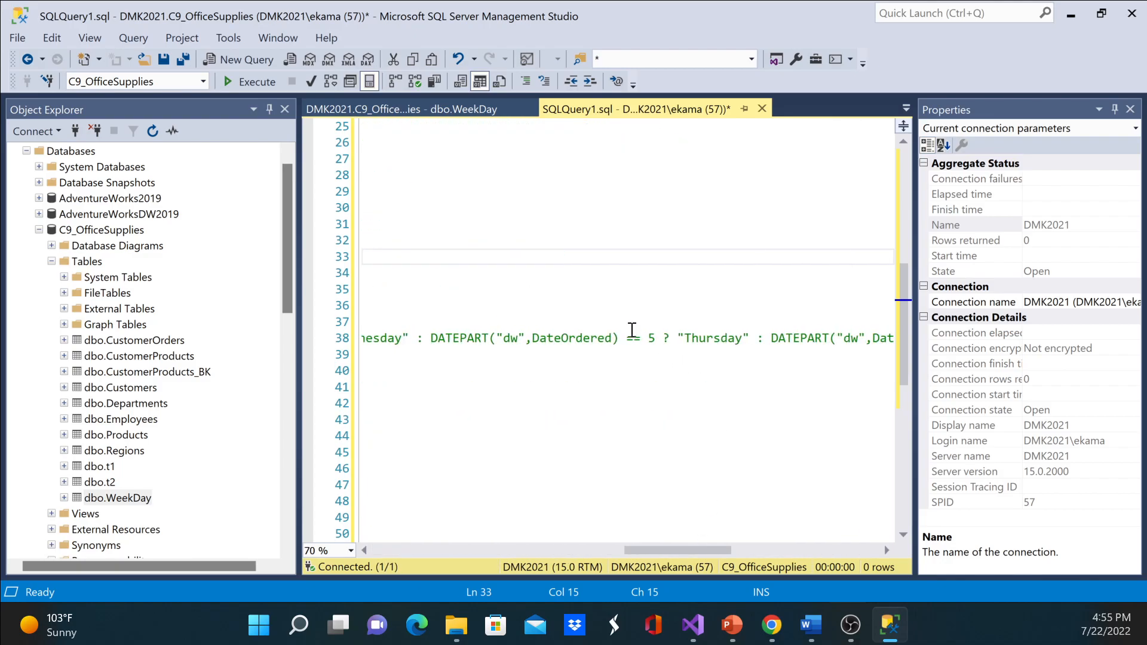
{"action": "left_click", "coordinate": [449, 106]}
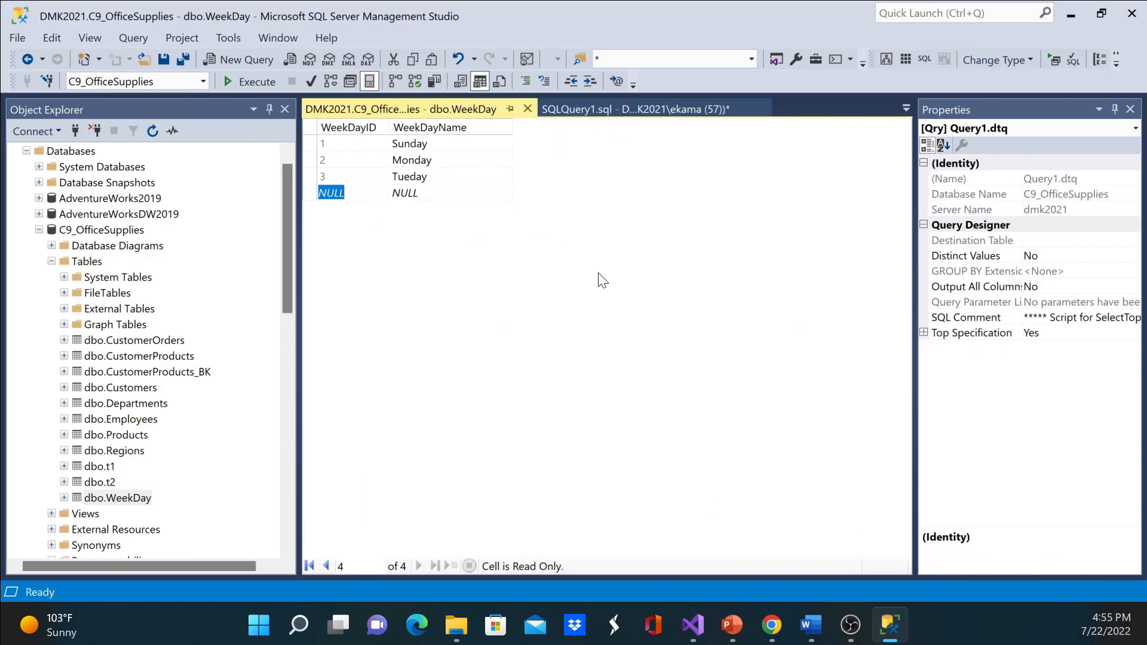
Correct the WeekDayName in the third row to Tuesday.
{"action": "left_click", "coordinate": [429, 191]}
{"action": "left_click", "coordinate": [408, 176]}
{"action": "left_click", "coordinate": [408, 176]}
{"action": "type", "text": "s"}
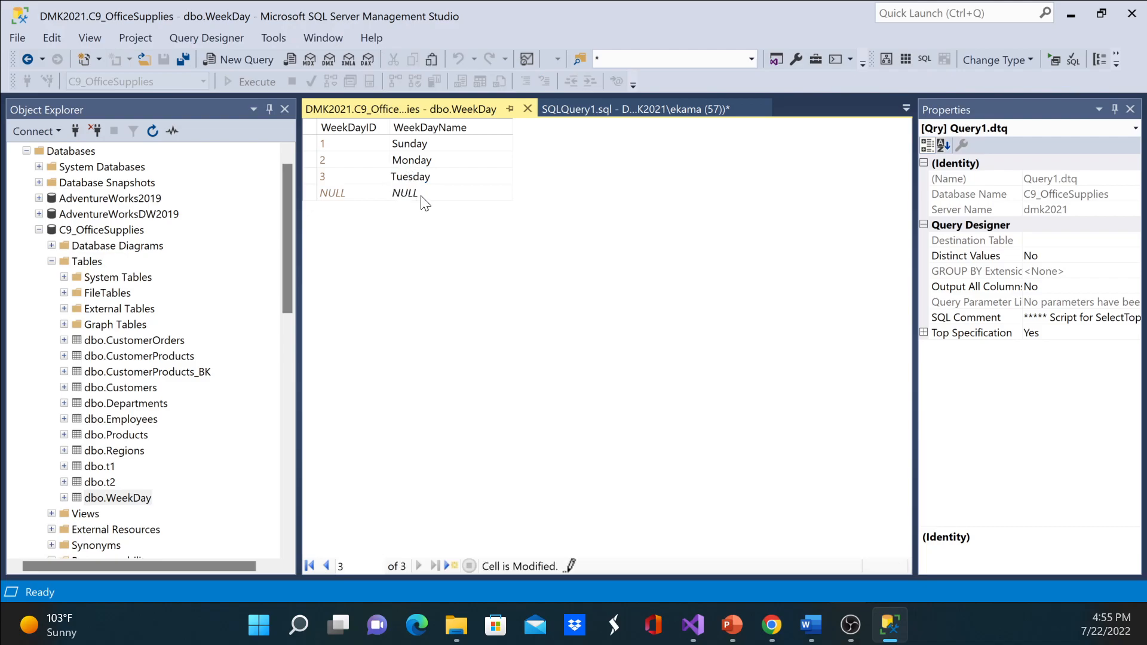
Enter Wednesday and Thursday as WeekDayName values in two new rows.
{"action": "left_click", "coordinate": [420, 193]}
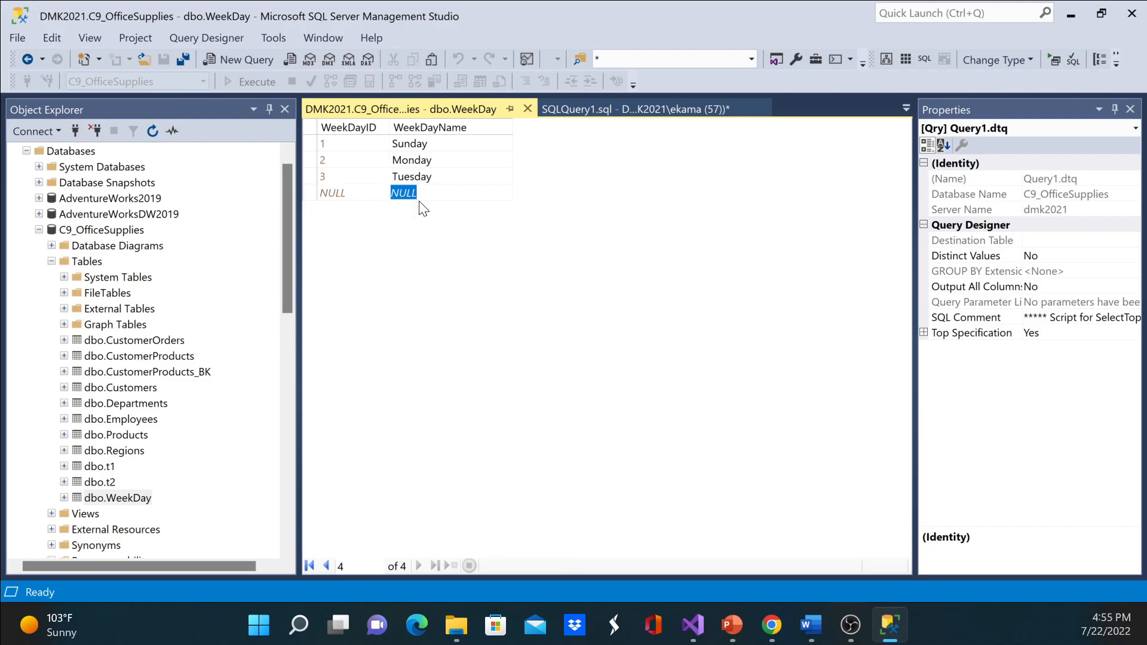
{"action": "type", "text": "Wed"}
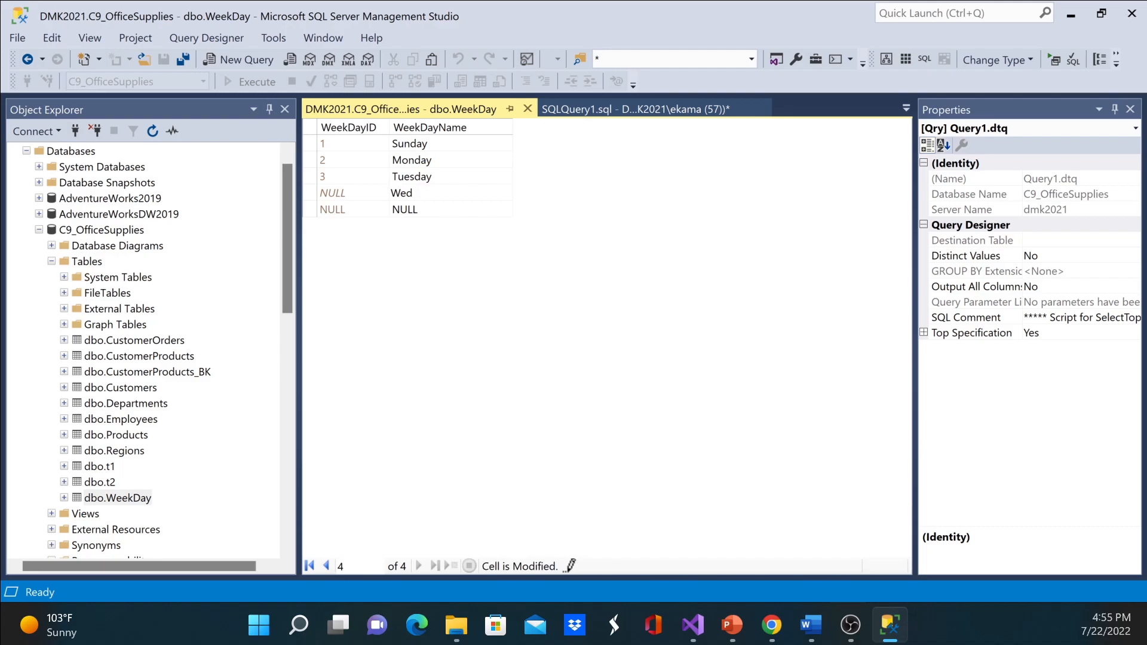
{"action": "type", "text": "nesday"}
{"action": "key", "text": "Tab"}
{"action": "key", "text": "Tab"}
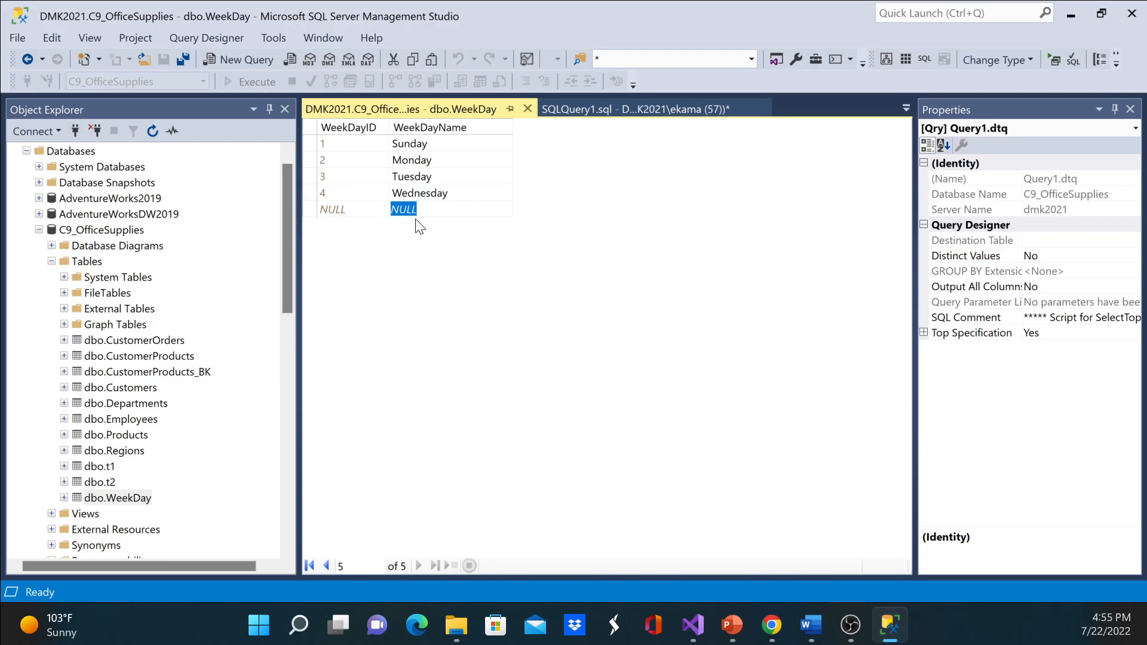
{"action": "type", "text": "Th"}
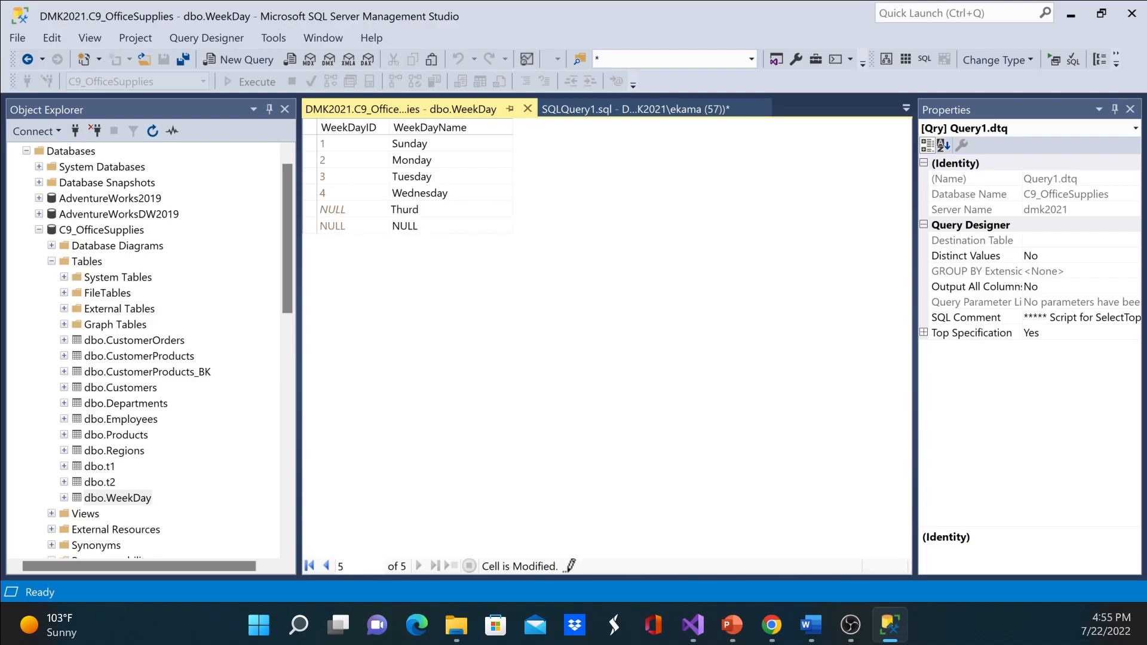
{"action": "type", "text": "ursday"}
{"action": "key", "text": "Tab"}
{"action": "key", "text": "Tab"}
Add two more rows with the WeekDayName values Friday and Saturday.
{"action": "type", "text": "F"}
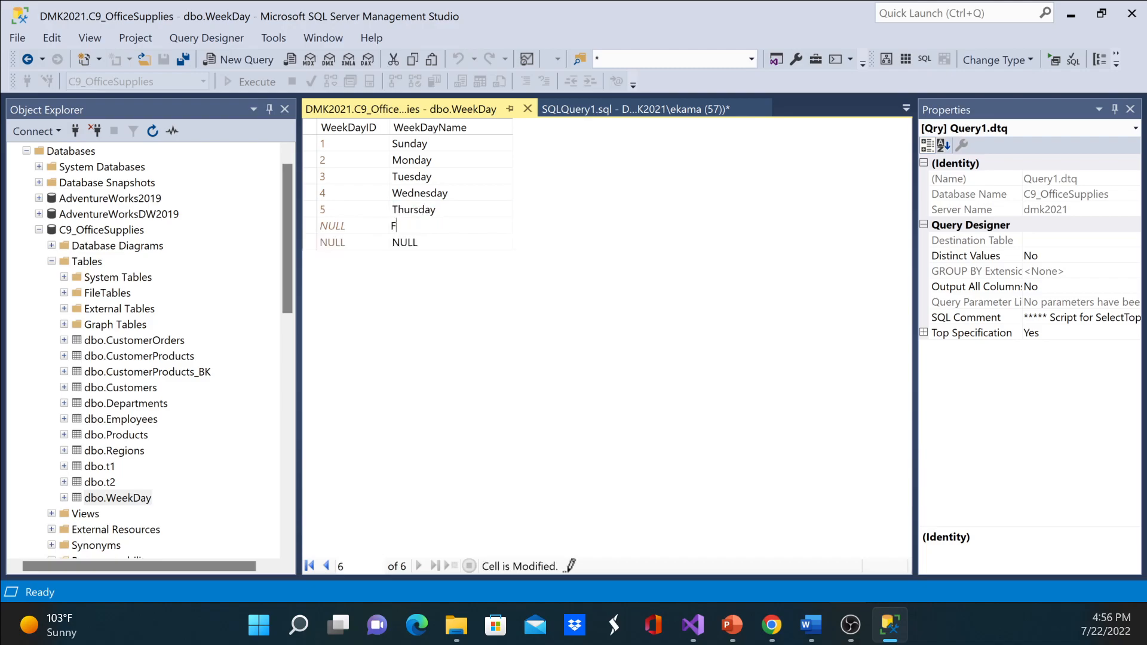
{"action": "type", "text": "riday"}
{"action": "key", "text": "Tab"}
{"action": "key", "text": "Tab"}
{"action": "type", "text": "S"}
{"action": "type", "text": "a"}
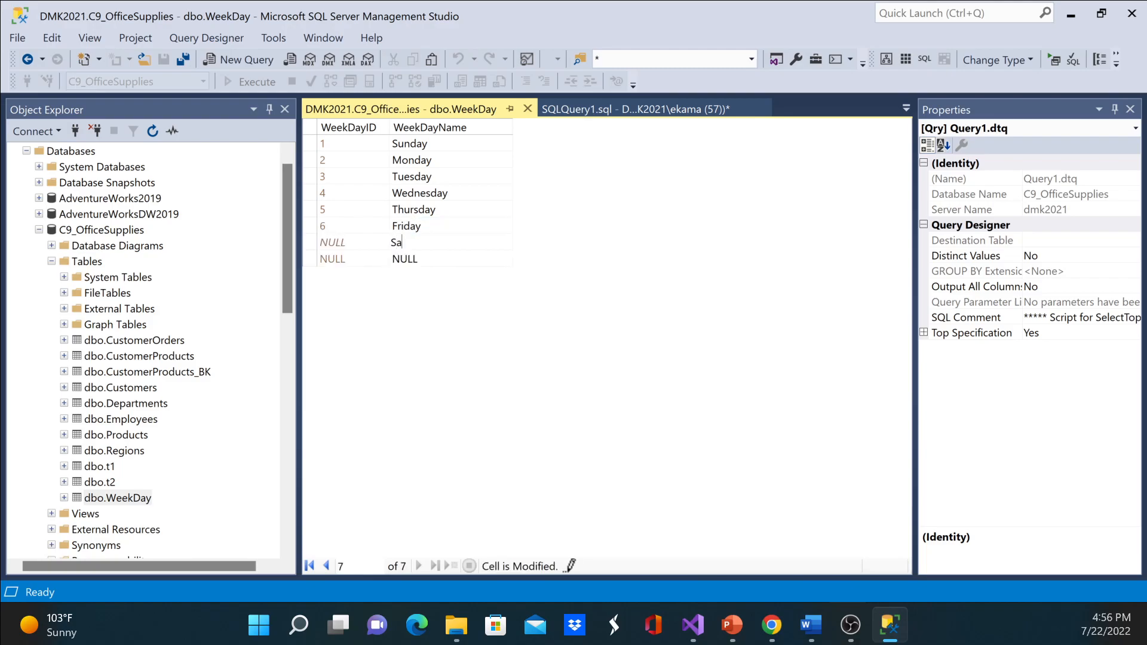
{"action": "type", "text": "turday"}
{"action": "key", "text": "Tab"}
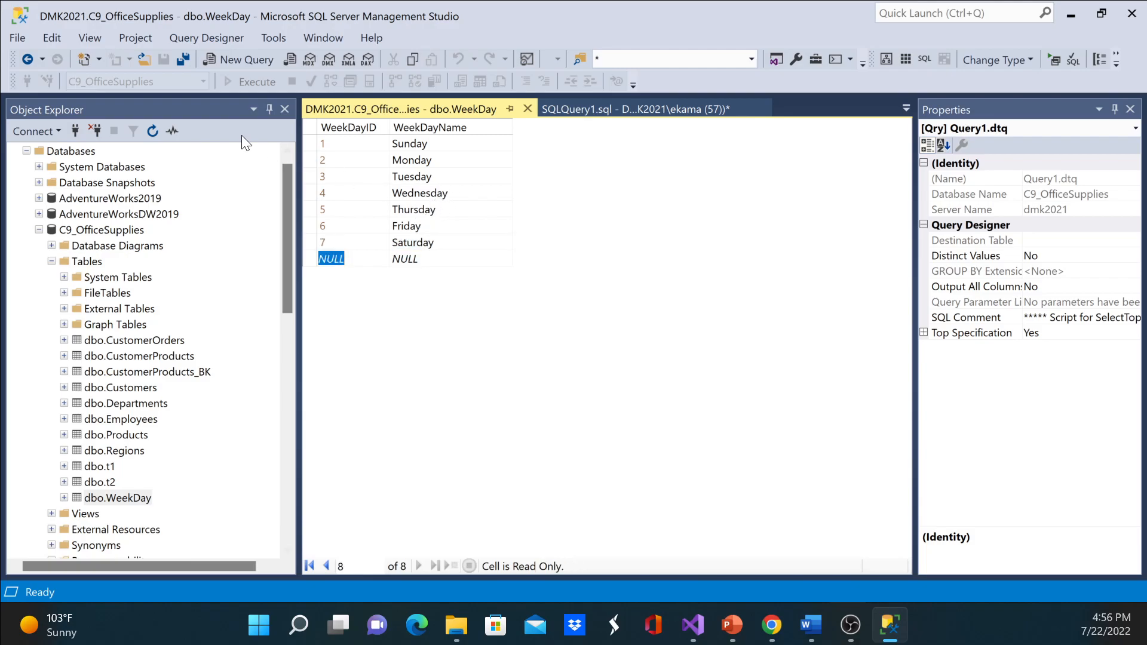
Close the WeekDay row editor, query the top 1000 rows of dbo.WeekDay and check its ID and name columns.
{"action": "left_click", "coordinate": [526, 108]}
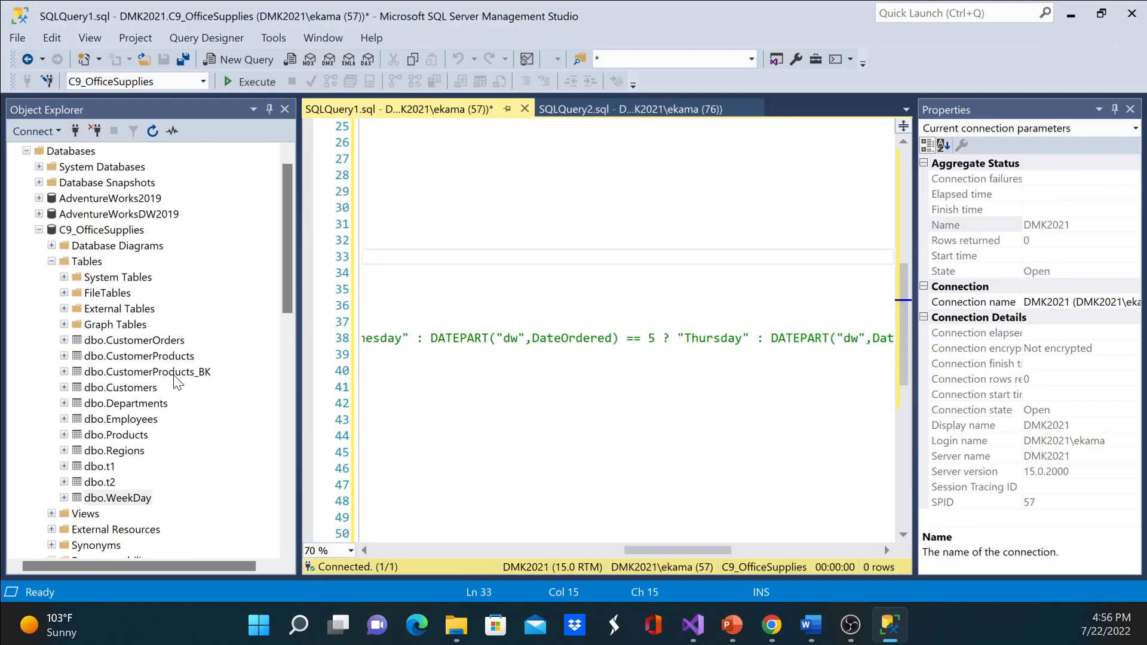
{"action": "right_click", "coordinate": [133, 501]}
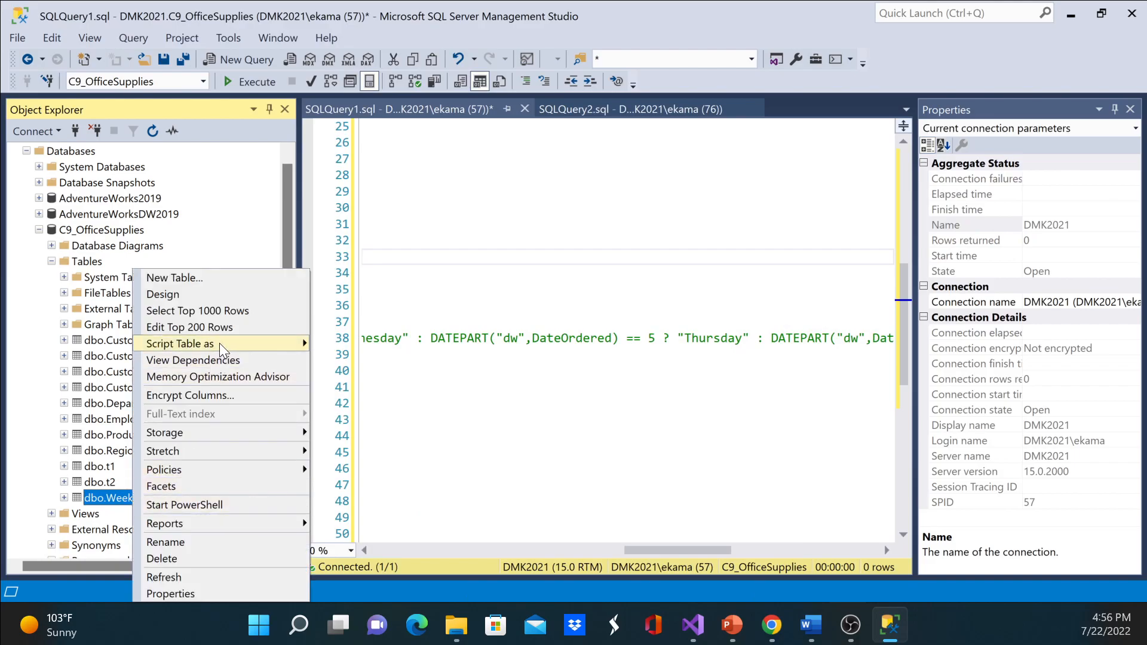
{"action": "left_click", "coordinate": [227, 312]}
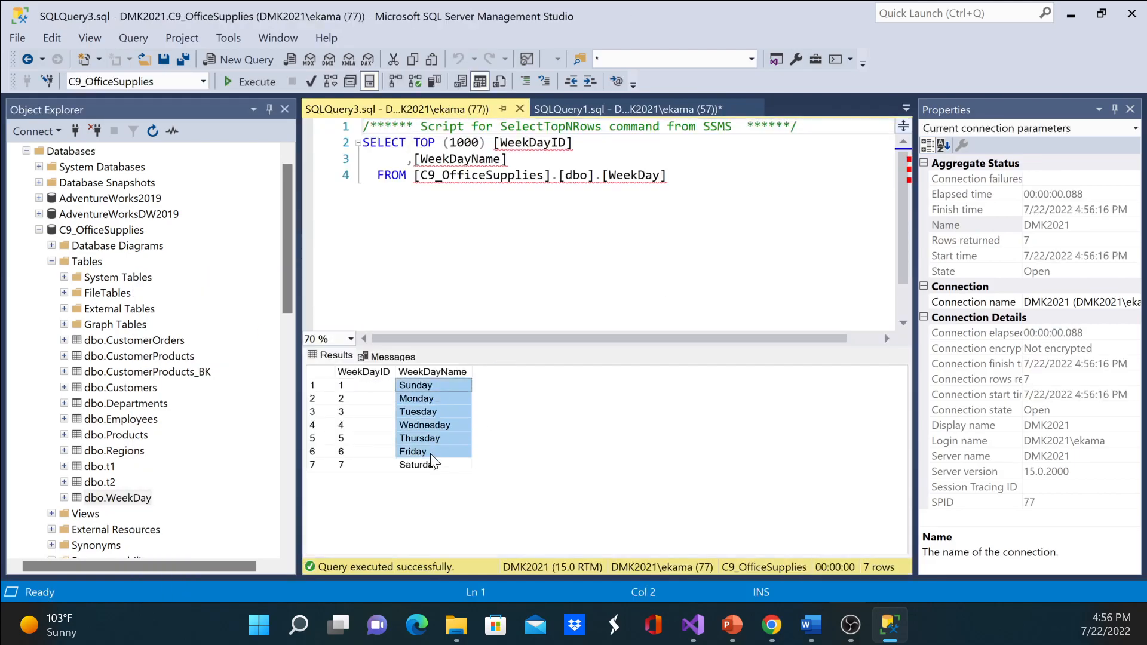
{"action": "left_click_drag", "start_coordinate": [382, 387], "coordinate": [373, 483]}
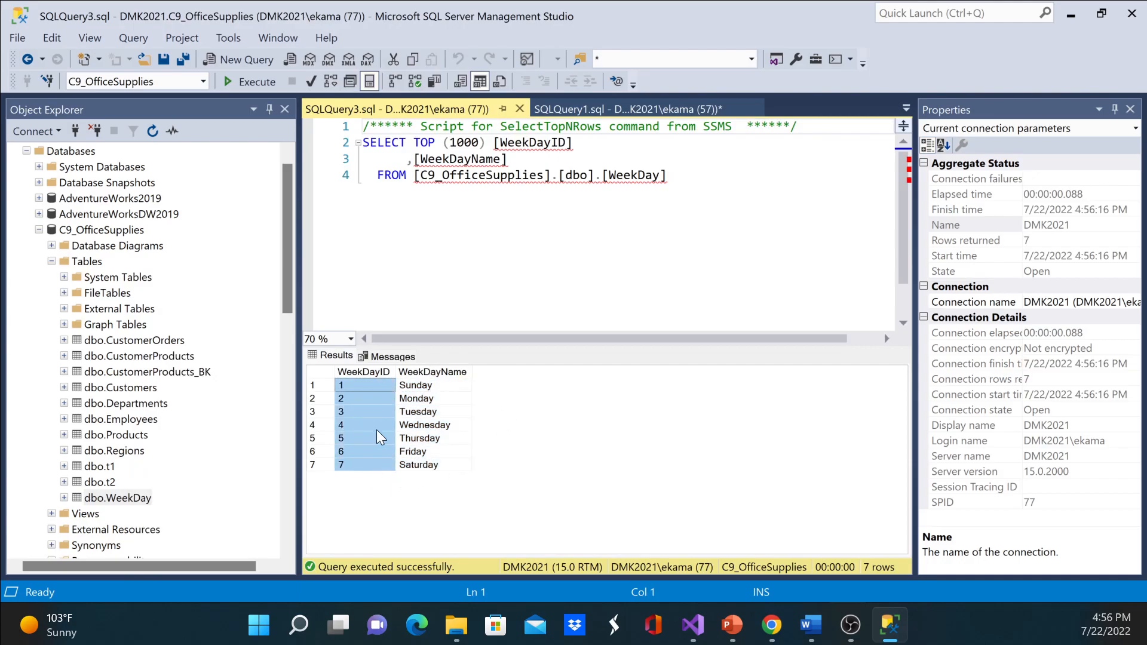
Switch to Visual Studio and duplicate the Derived Column.dtsx package within the project's SSIS Packages.
{"action": "left_click", "coordinate": [1069, 18]}
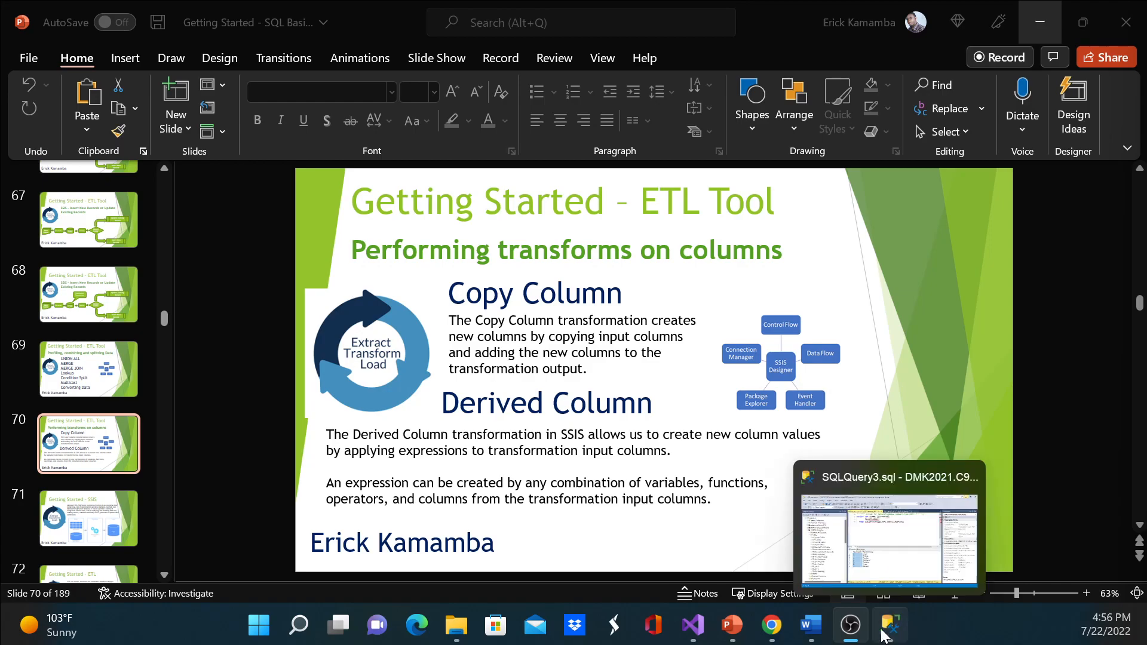
{"action": "left_click", "coordinate": [701, 623]}
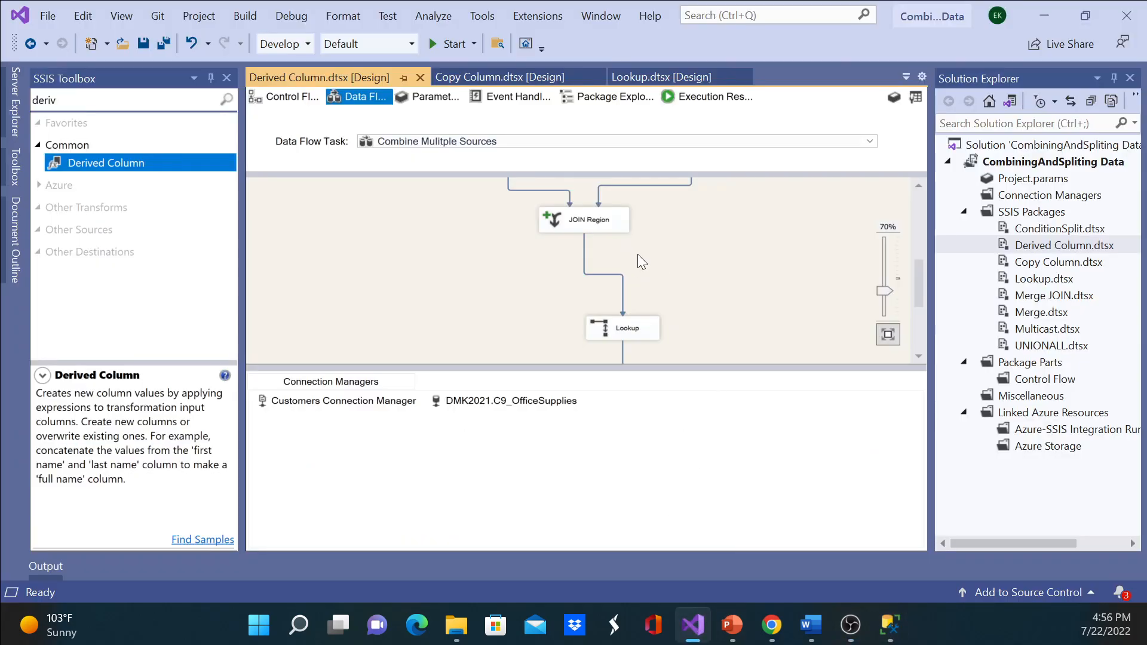
{"action": "scroll", "coordinate": [623, 248], "scroll_direction": "down", "scroll_amount": 3}
{"action": "right_click", "coordinate": [1014, 250]}
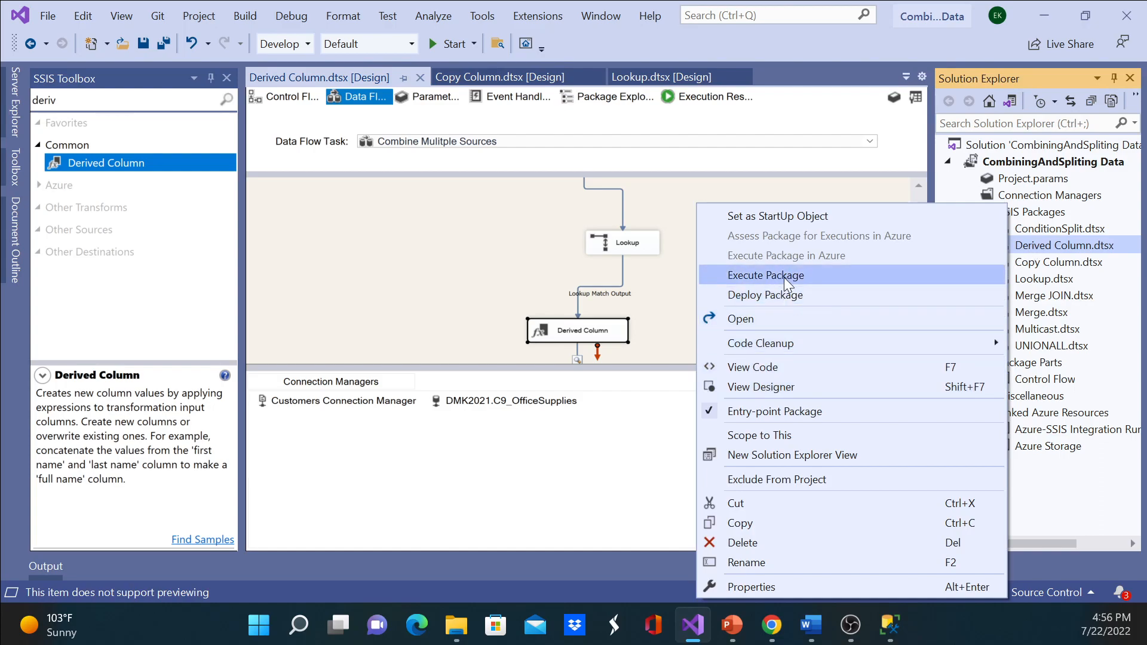
{"action": "left_click", "coordinate": [798, 522]}
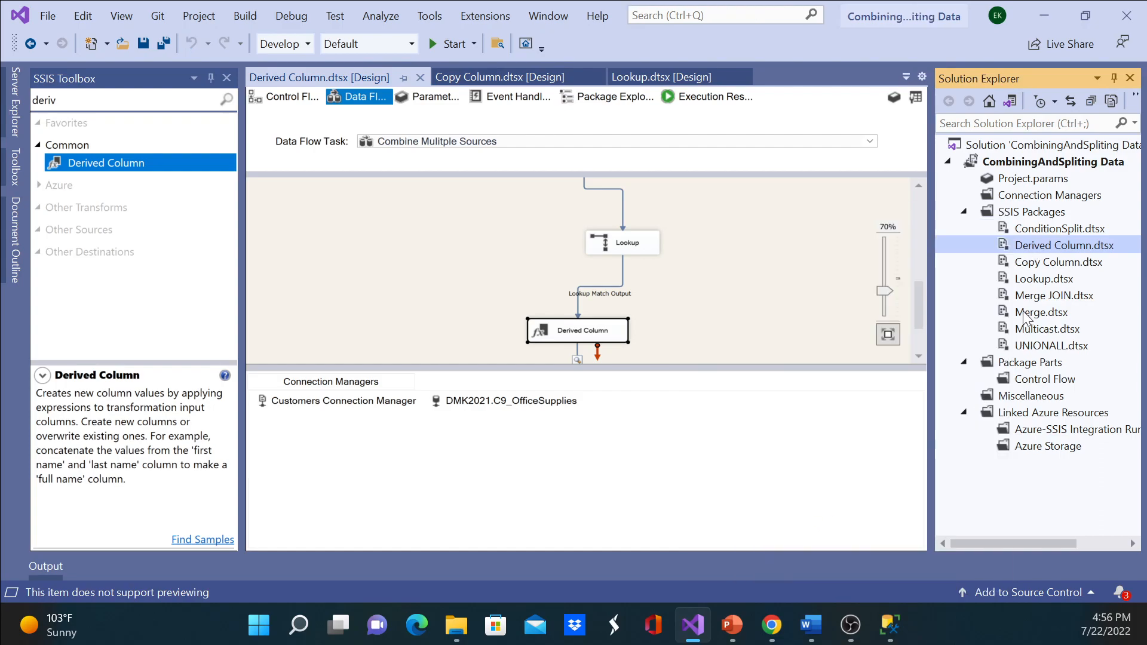
{"action": "right_click", "coordinate": [1028, 212]}
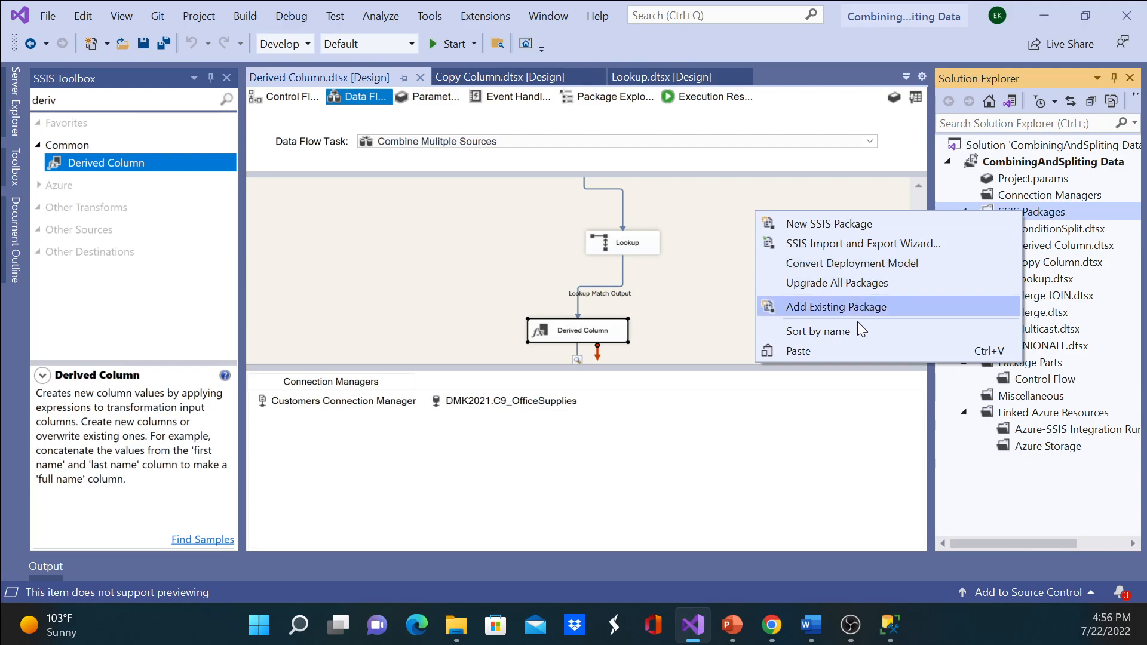
{"action": "left_click", "coordinate": [844, 351]}
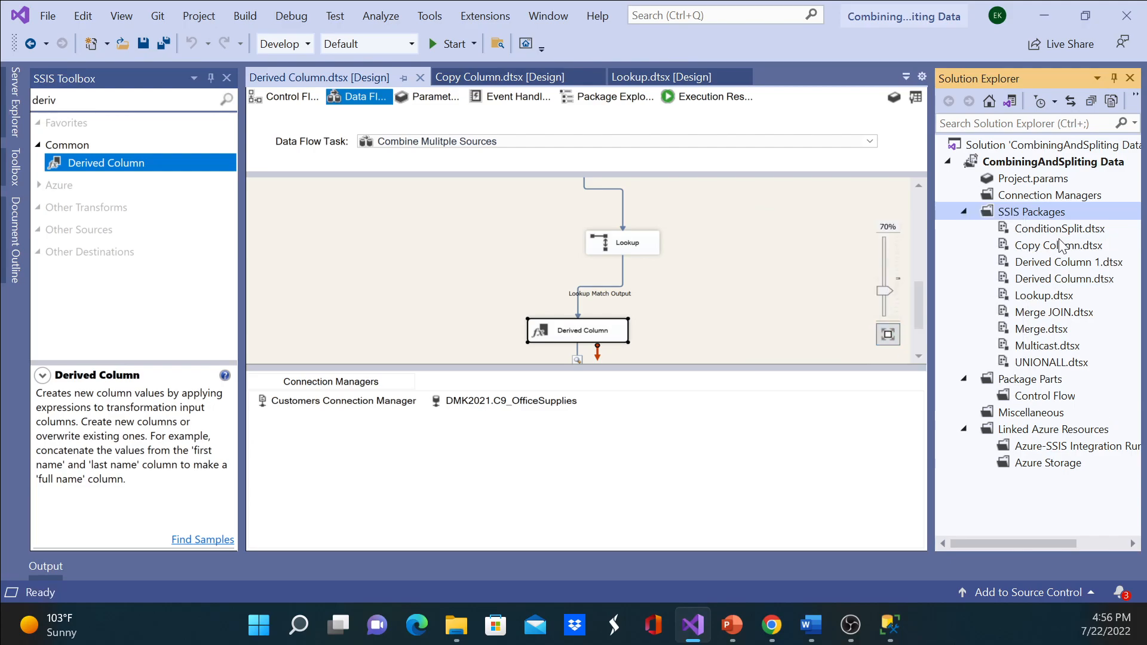
Rename the duplicated package Derived Column 1.dtsx as WeekDay.dtsx.
{"action": "left_click", "coordinate": [1072, 268]}
{"action": "right_click", "coordinate": [1073, 269]}
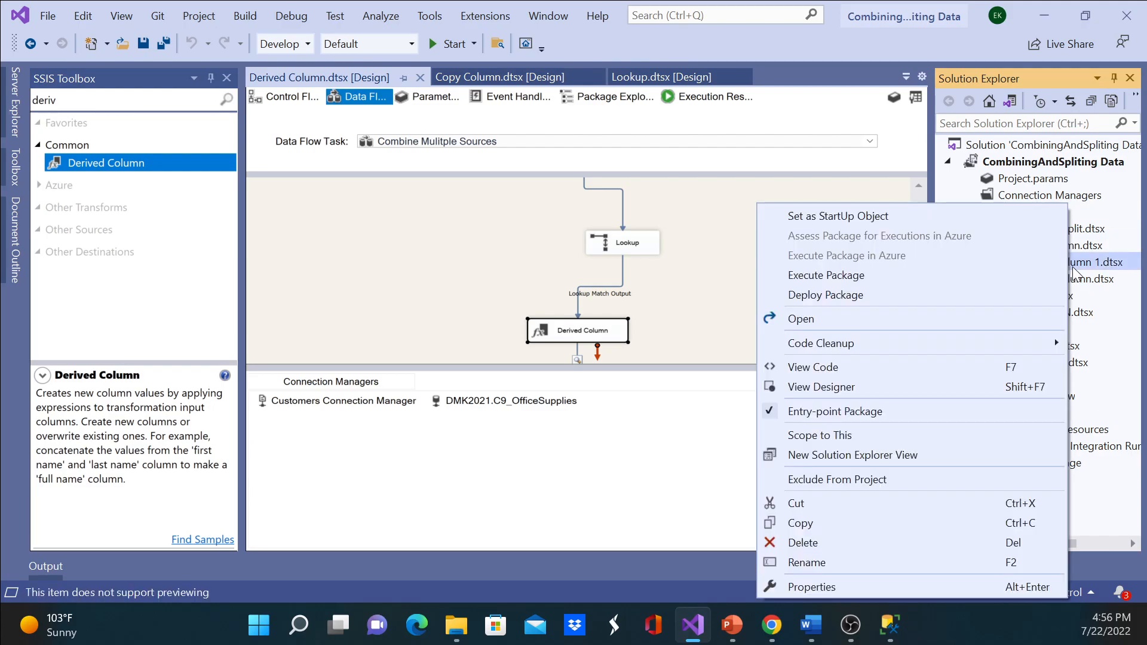
{"action": "left_click", "coordinate": [858, 562]}
{"action": "type", "text": "Week"}
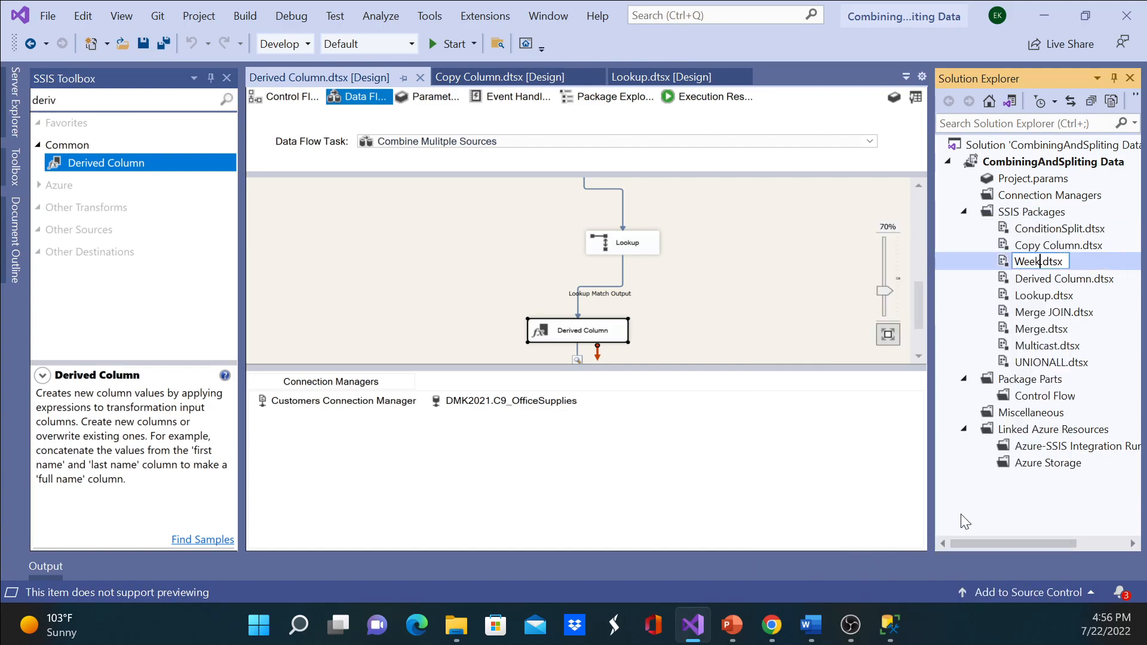
{"action": "type", "text": "Day"}
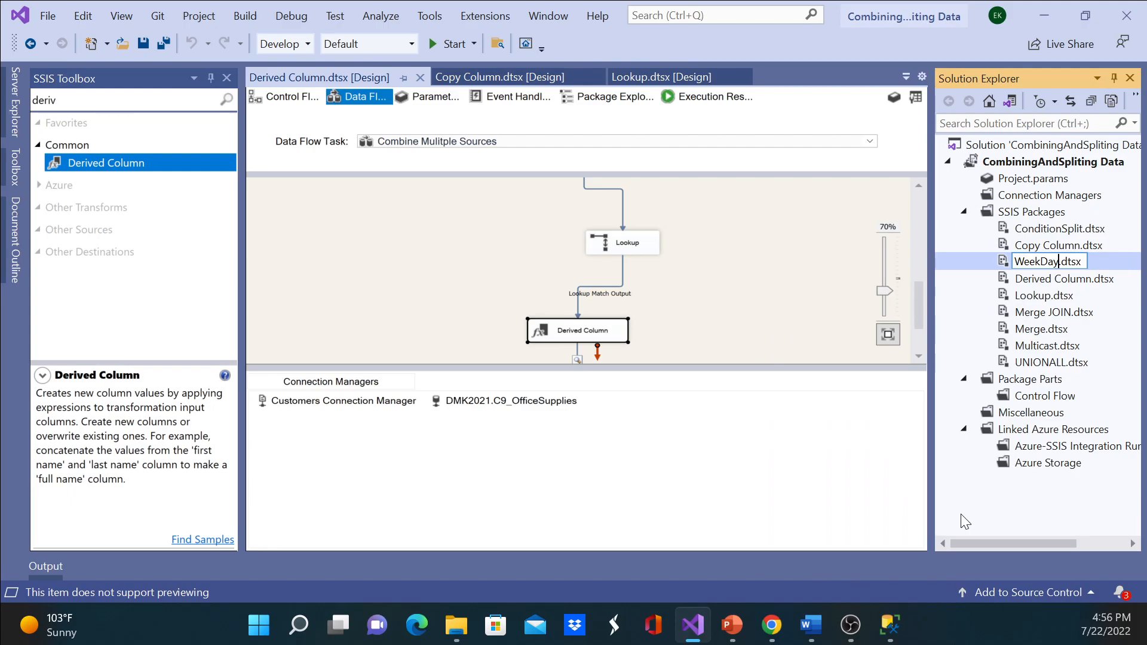
{"action": "key", "text": "Return"}
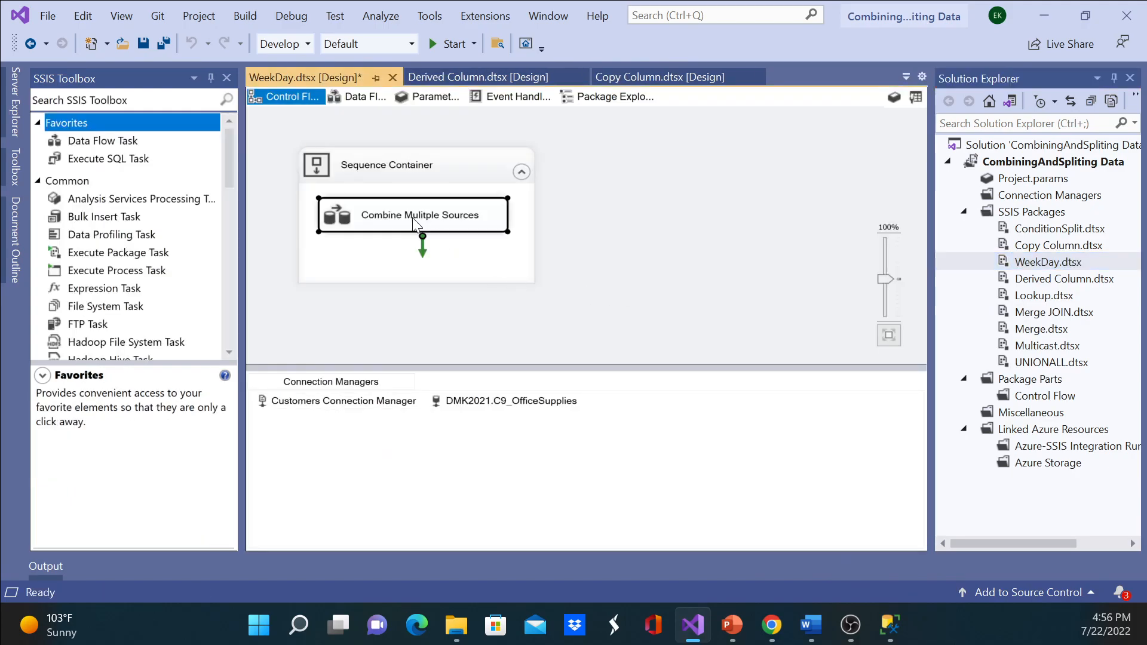
Open the Combine Mulitple Sources data flow in the WeekDay package and go to its Derived Column and Copy Column transformations.
{"action": "double_click", "coordinate": [414, 219]}
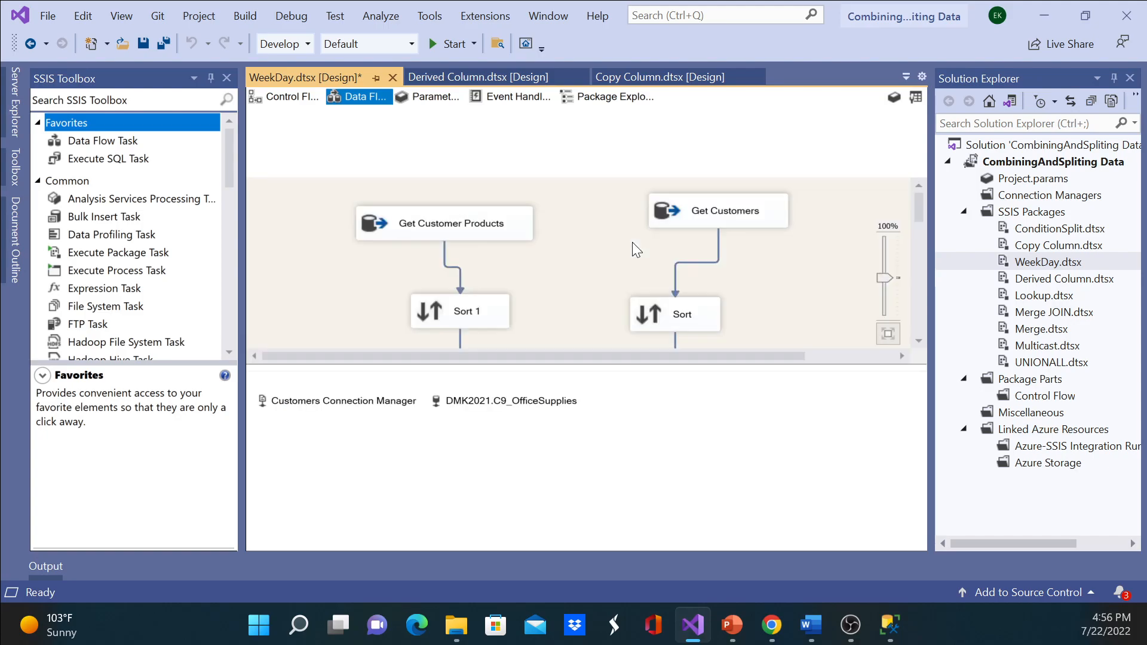
{"action": "scroll", "coordinate": [632, 242], "scroll_direction": "down", "scroll_amount": 10}
{"action": "scroll", "coordinate": [721, 283], "scroll_direction": "down", "scroll_amount": 3}
{"action": "key", "text": "ctrl+alt+l"}
{"action": "key", "text": "Down"}
{"action": "key", "text": "Down"}
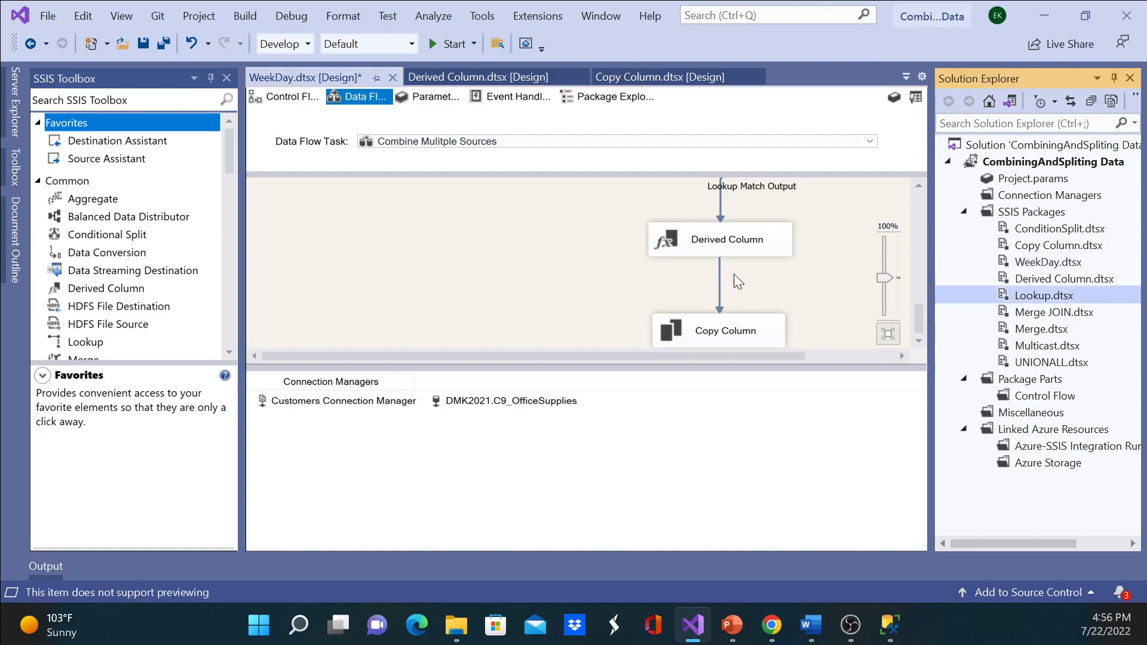
{"action": "key", "text": "Up"}
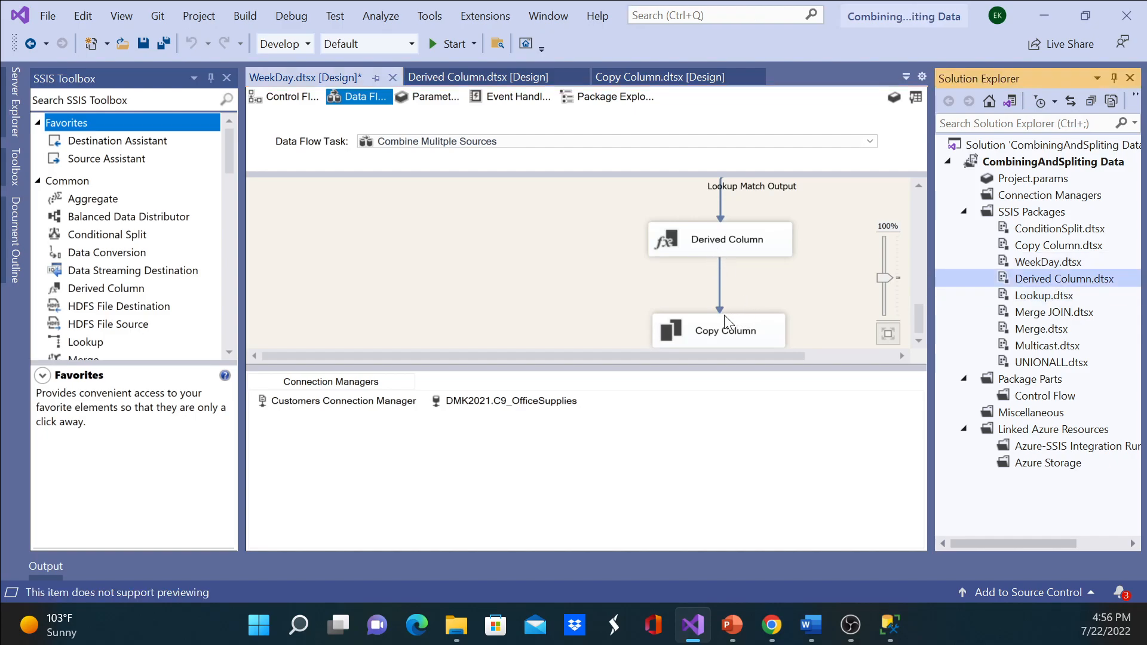
{"action": "key", "text": "Down"}
{"action": "key", "text": "Down"}
{"action": "key", "text": "Down"}
{"action": "key", "text": "Down"}
{"action": "key", "text": "Down"}
{"action": "key", "text": "Down"}
{"action": "key", "text": "Down"}
{"action": "key", "text": "Down"}
{"action": "key", "text": "Down"}
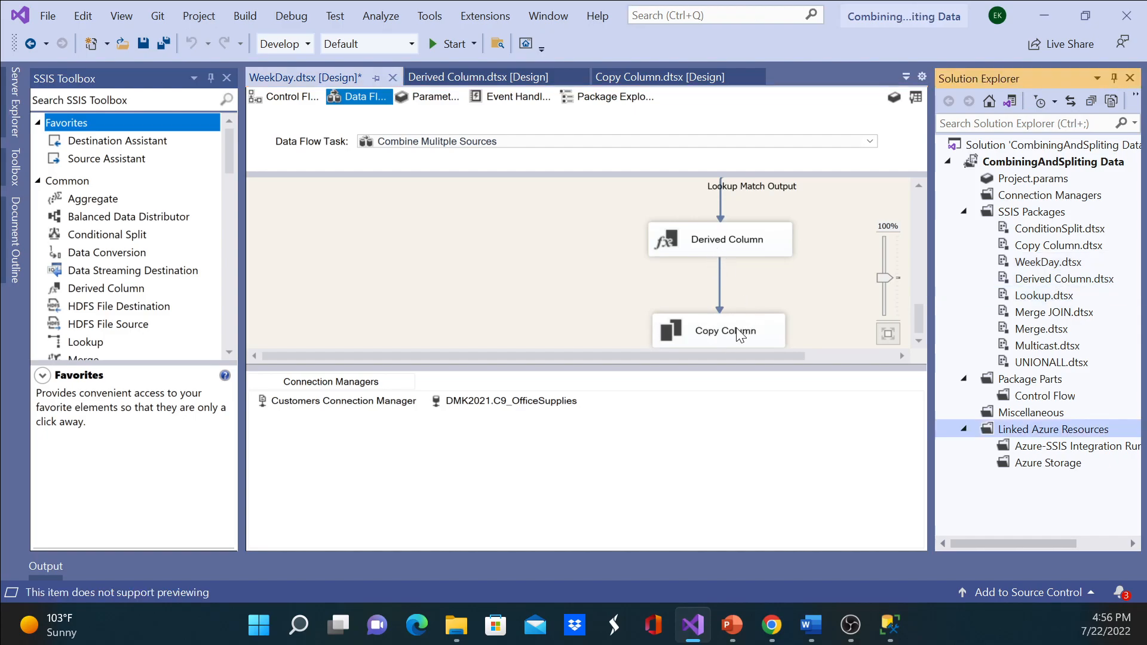
Enlarge the data flow design area and add a Lookup transformation beside the Derived Column transformation.
{"action": "left_click", "coordinate": [129, 104]}
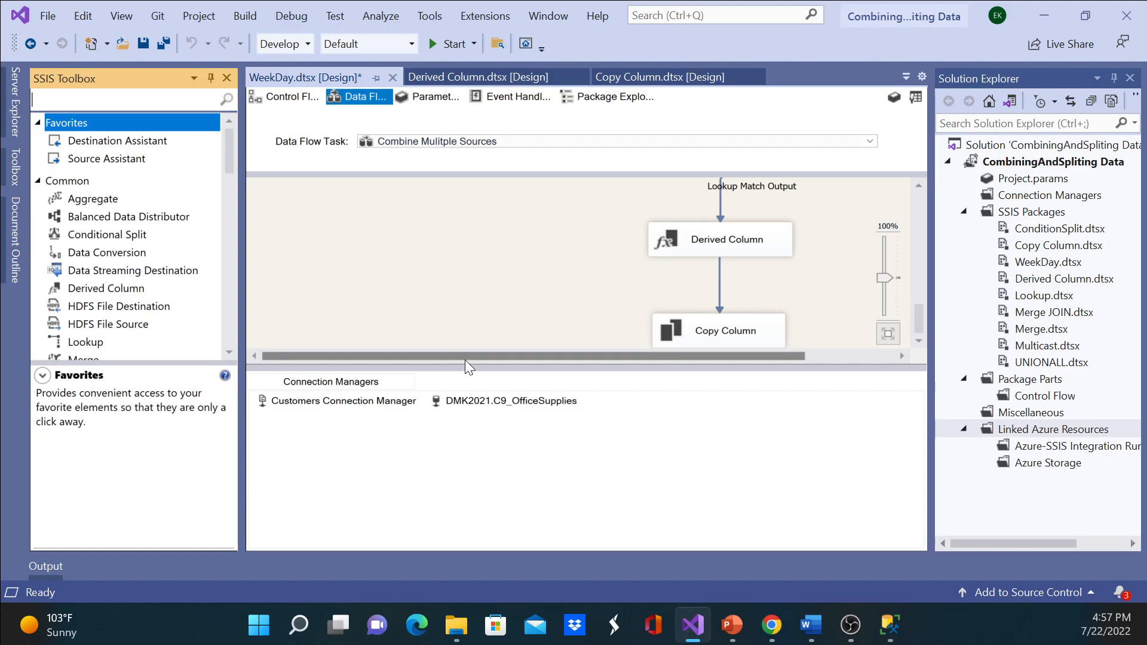
{"action": "left_click_drag", "start_coordinate": [464, 367], "coordinate": [355, 406]}
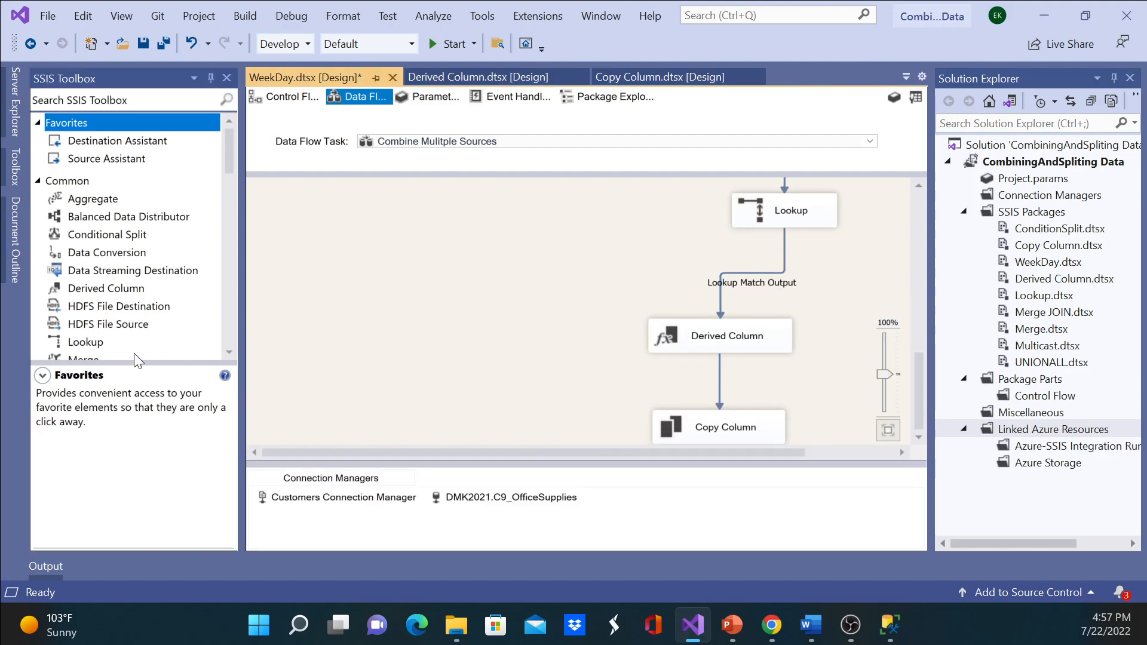
{"action": "left_click_drag", "start_coordinate": [85, 342], "coordinate": [503, 337]}
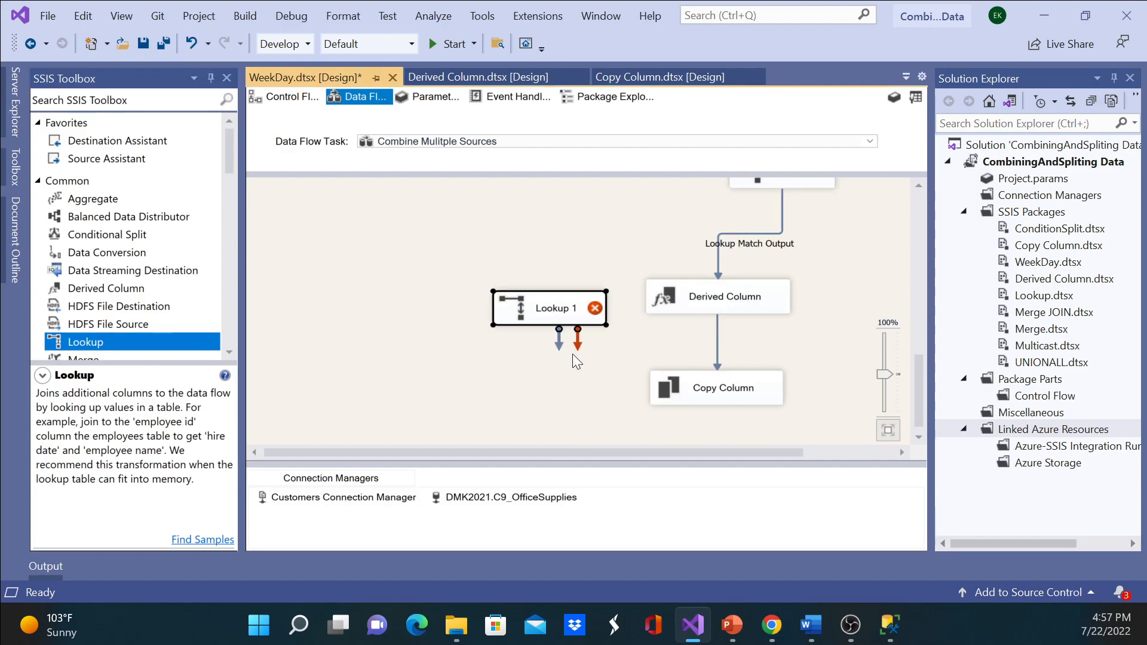
Shift the Derived Column transformation slightly closer to the Lookup 1 transformation.
{"action": "left_click", "coordinate": [717, 310]}
{"action": "key", "text": "Down"}
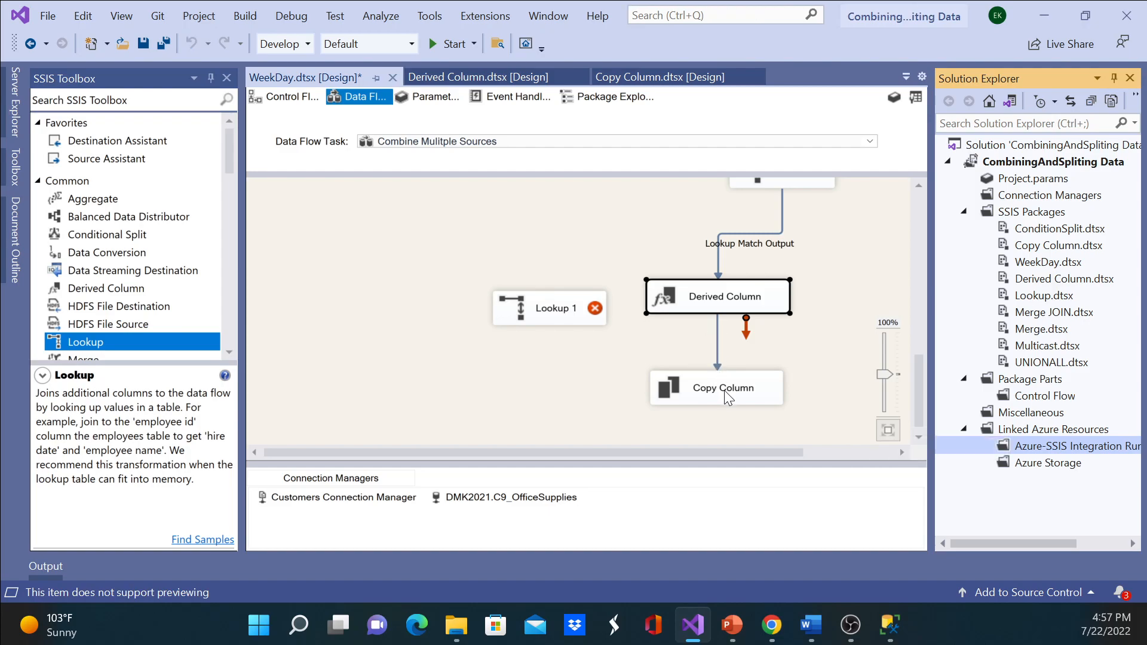
{"action": "key", "text": "Left"}
{"action": "key", "text": "Up"}
{"action": "key", "text": "Up"}
{"action": "key", "text": "Up"}
{"action": "key", "text": "Up"}
{"action": "key", "text": "Down"}
{"action": "key", "text": "Down"}
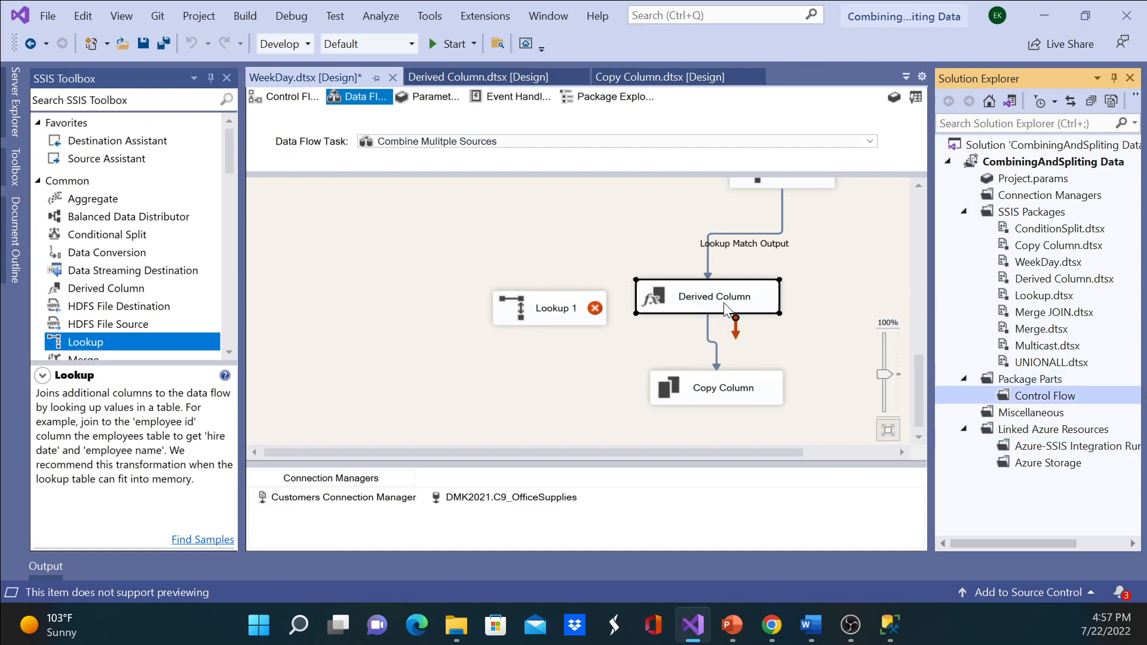
{"action": "left_click", "coordinate": [650, 299]}
Delete the data path connecting the Derived Column transformation to the Copy Column transformation.
{"action": "scroll", "coordinate": [650, 299], "scroll_direction": "down", "scroll_amount": 3}
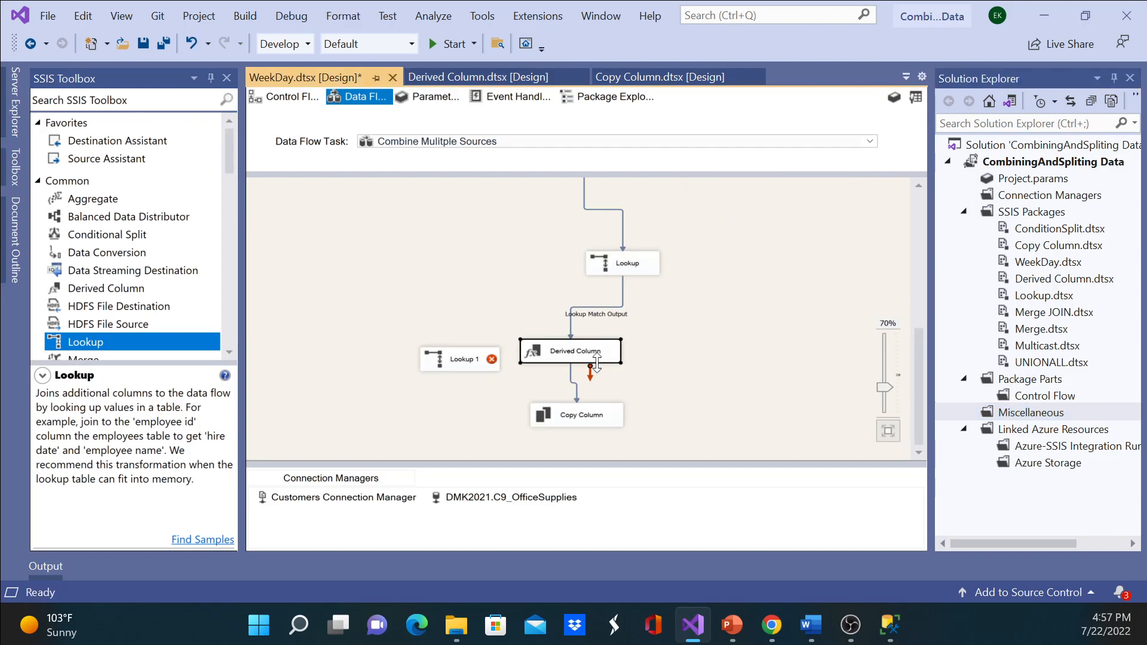
{"action": "double_click", "coordinate": [575, 353]}
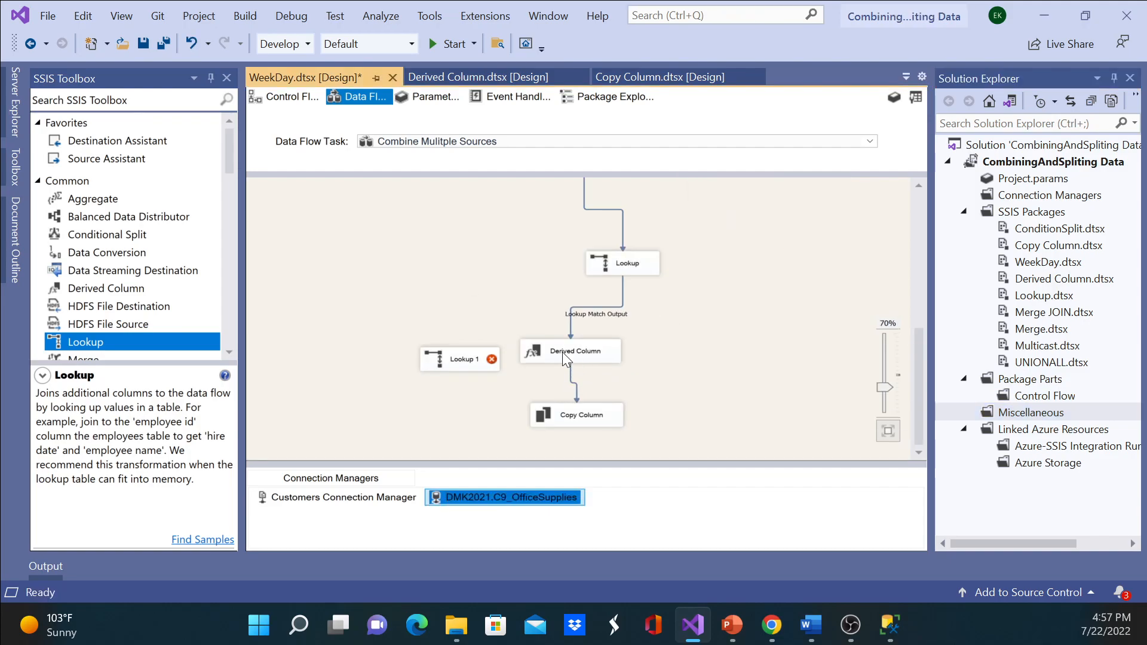
{"action": "scroll", "coordinate": [615, 362], "scroll_direction": "down", "scroll_amount": 1}
{"action": "left_click", "coordinate": [526, 366]}
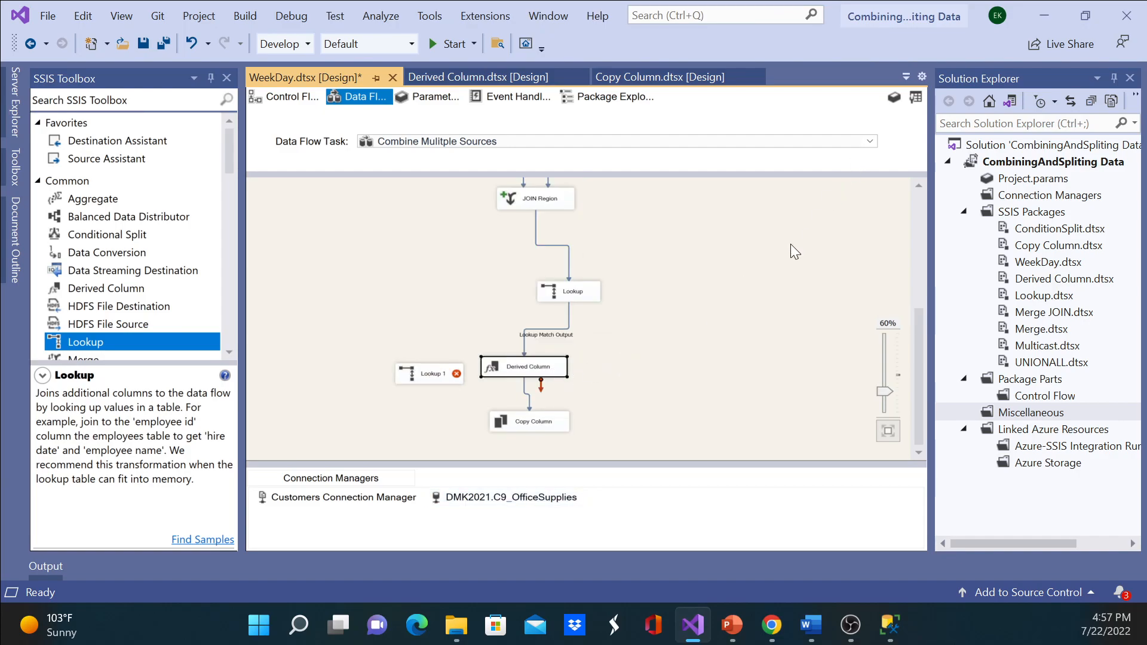
{"action": "key", "text": "Tab"}
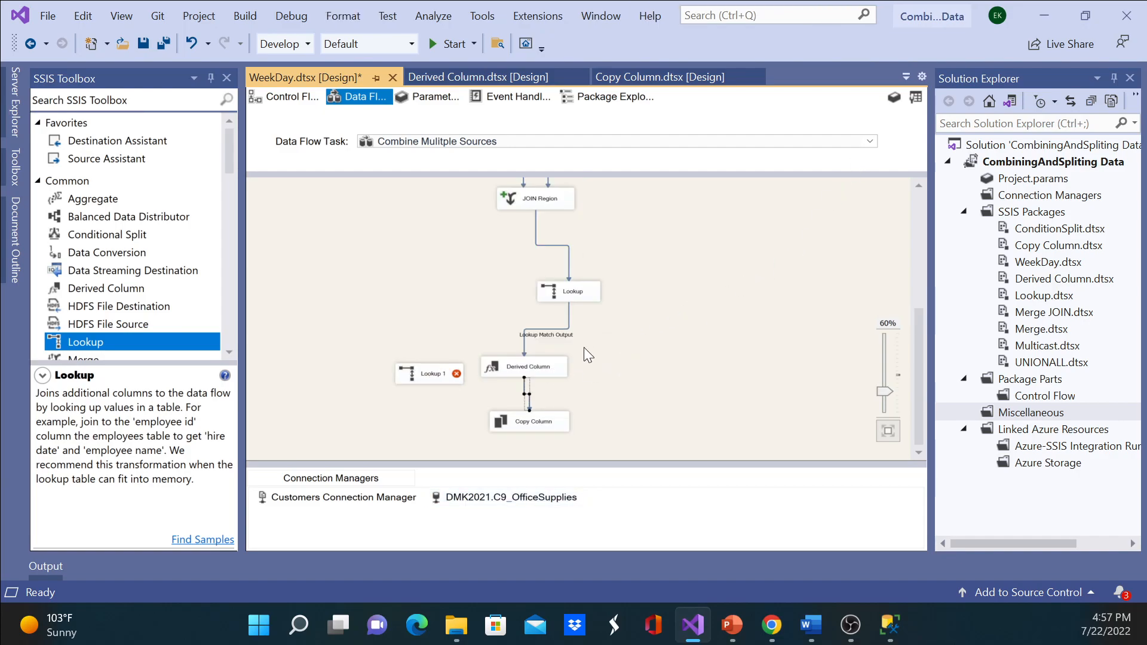
{"action": "key", "text": "Delete"}
{"action": "key", "text": "Tab"}
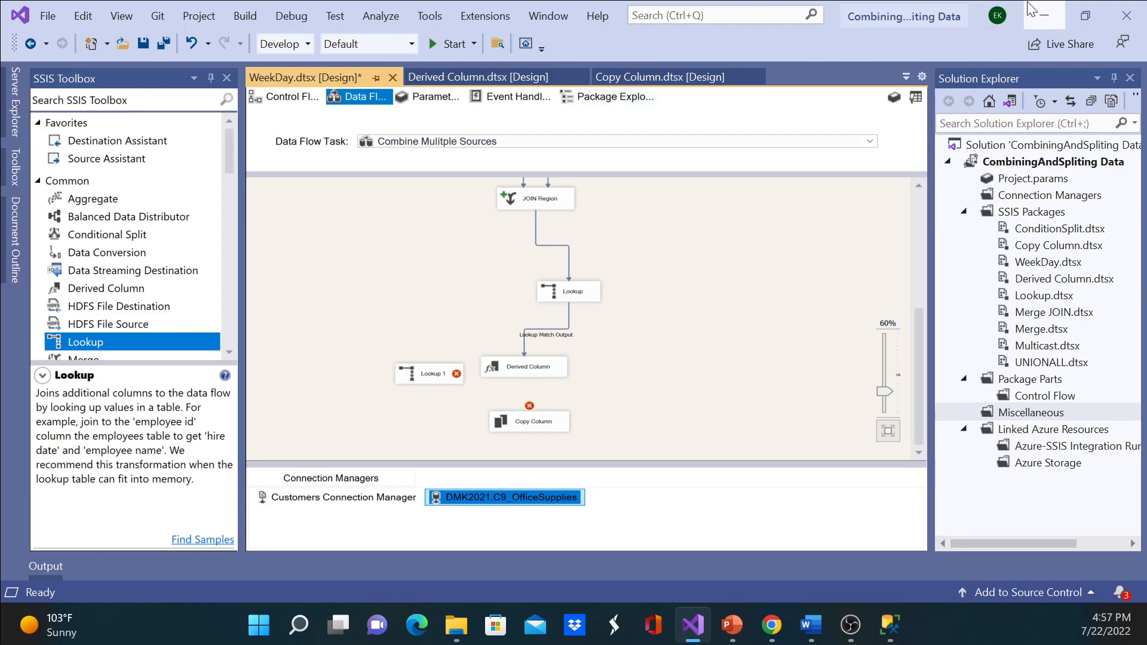
Bring the Lookup Transformation Editor into view and set the handling of rows with no matching entries to Ignore failure.
{"action": "left_click_drag", "start_coordinate": [560, 3], "coordinate": [566, 0]}
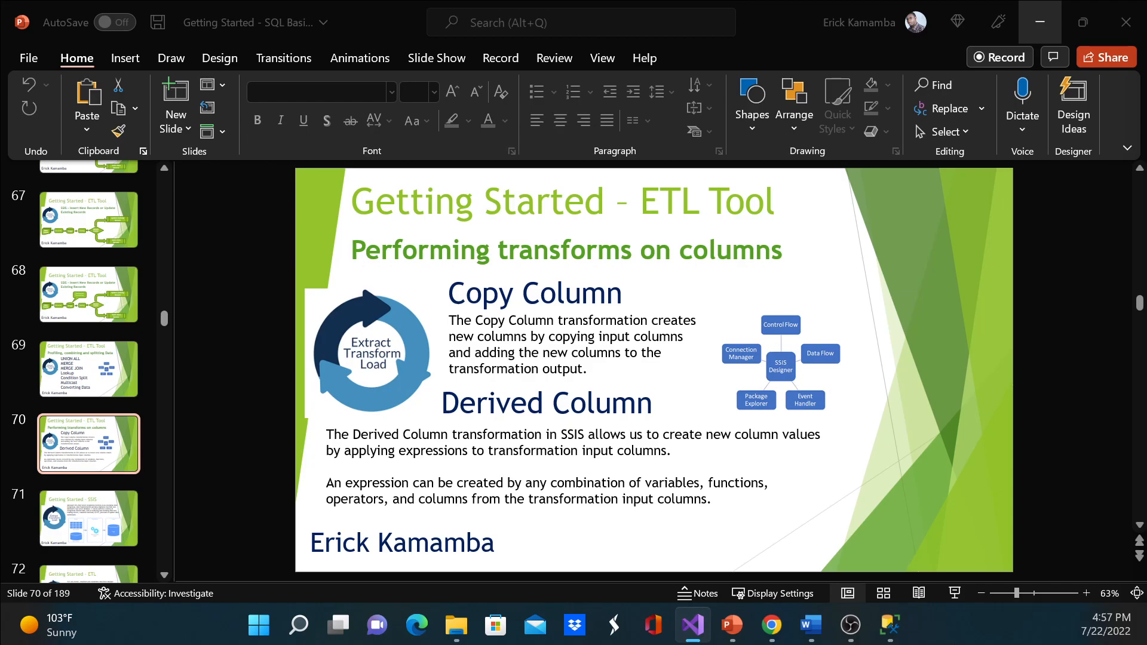
{"action": "left_click_drag", "start_coordinate": [1146, 0], "coordinate": [614, 48]}
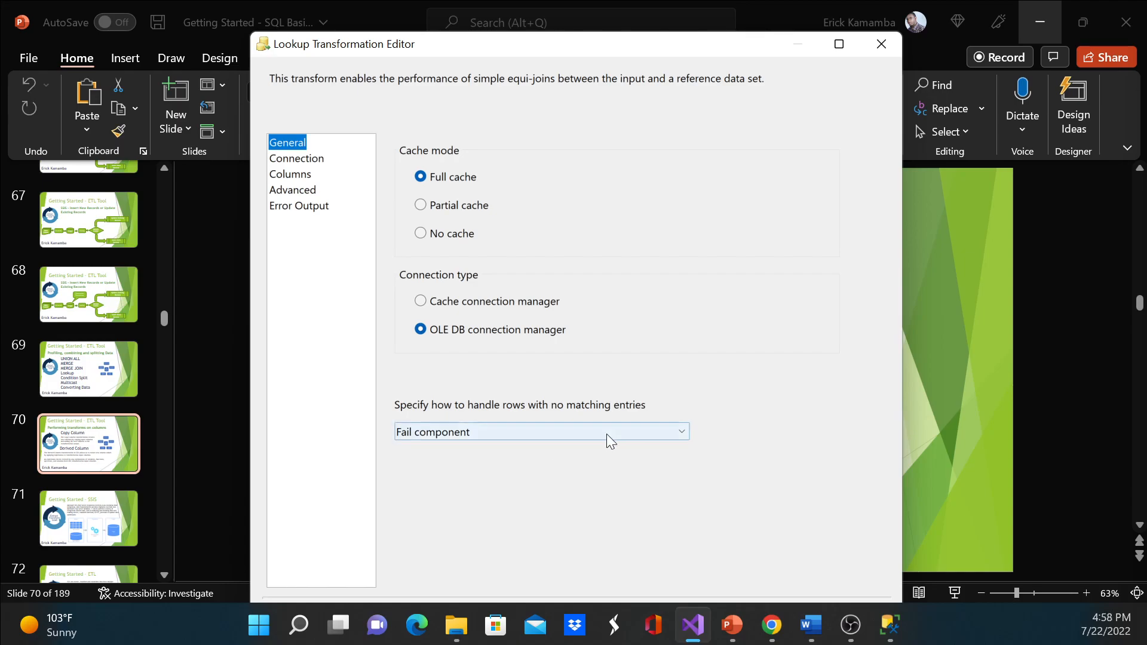
{"action": "left_click", "coordinate": [681, 432]}
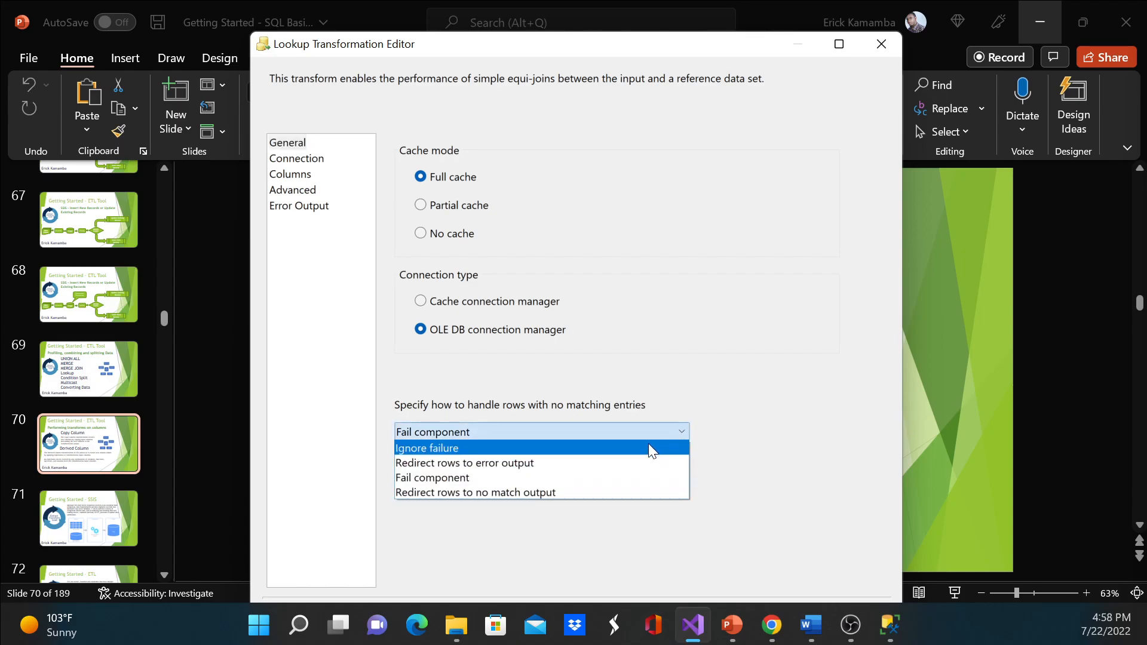
{"action": "left_click", "coordinate": [644, 450]}
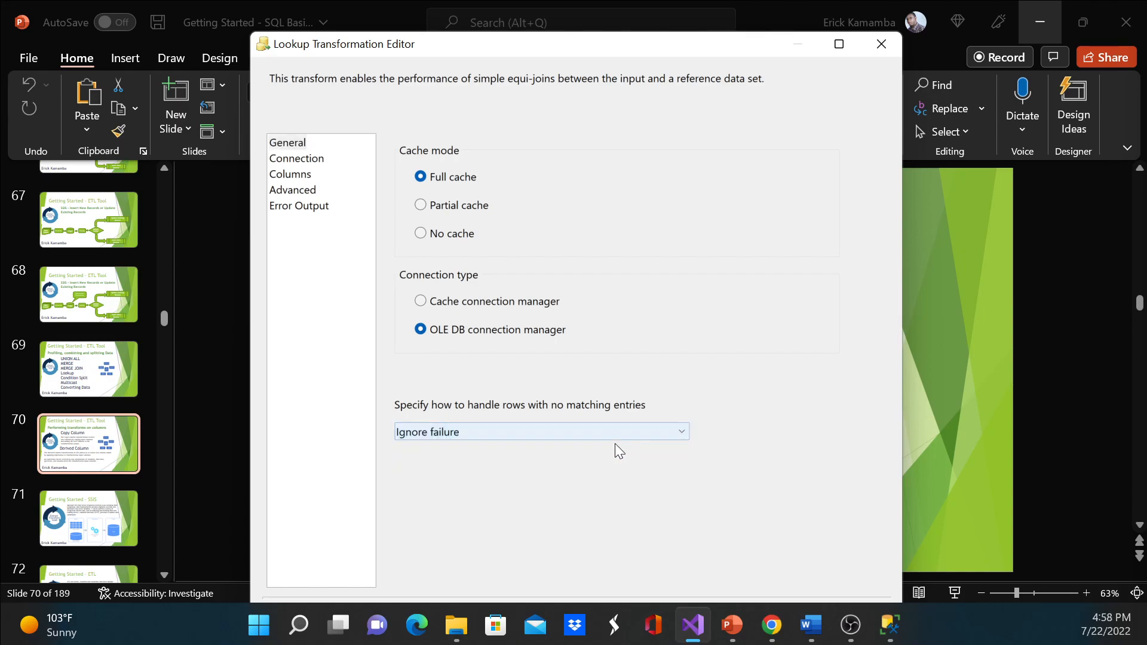
Use the [dbo].[WeekDay] table from the DMK2021.C9_OfficeSupplies connection as the lookup's reference table.
{"action": "left_click", "coordinate": [307, 160]}
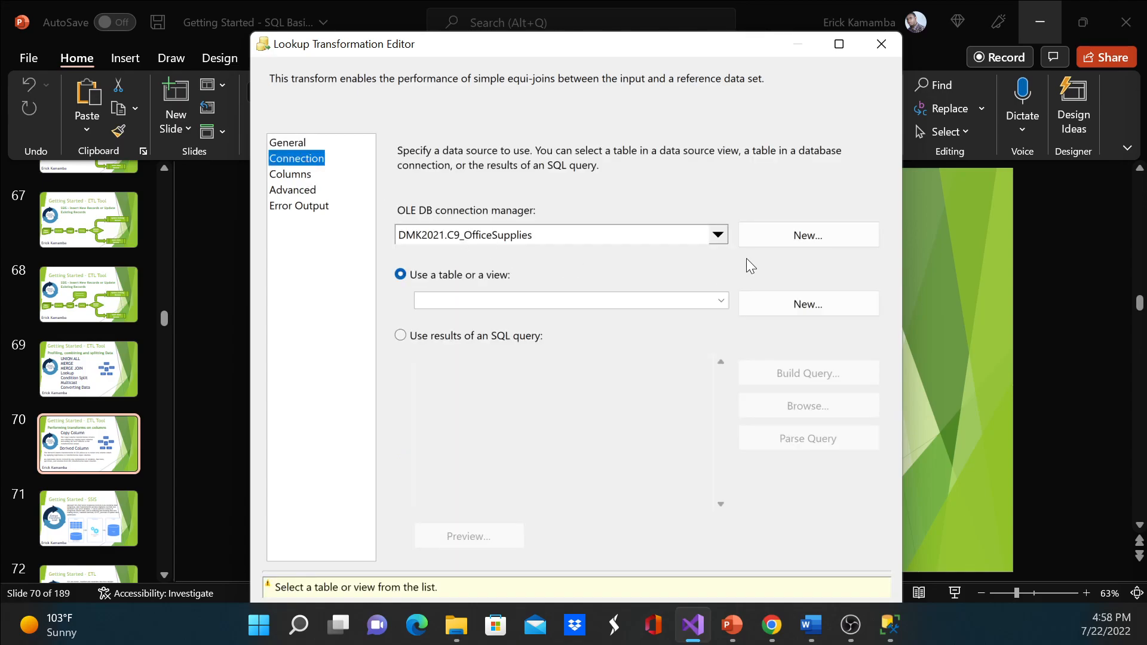
{"action": "left_click", "coordinate": [724, 302]}
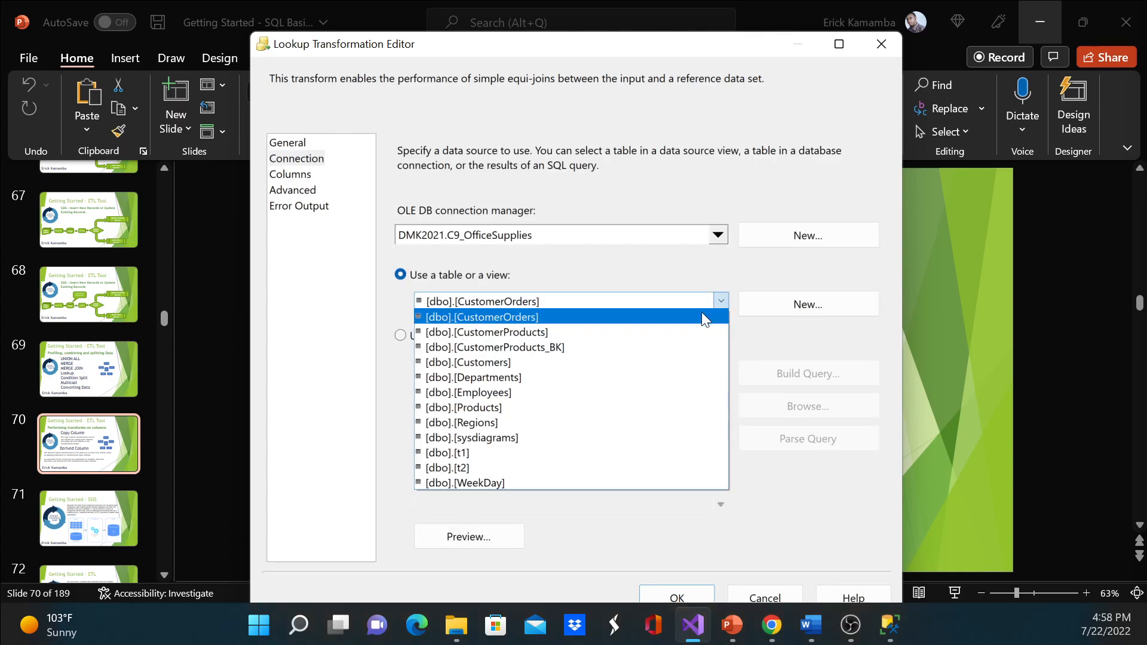
{"action": "left_click", "coordinate": [518, 482]}
Map the WeekDay input column to the WeekDayID lookup column and enlarge the lookup columns box to show all its columns.
{"action": "left_click", "coordinate": [302, 175]}
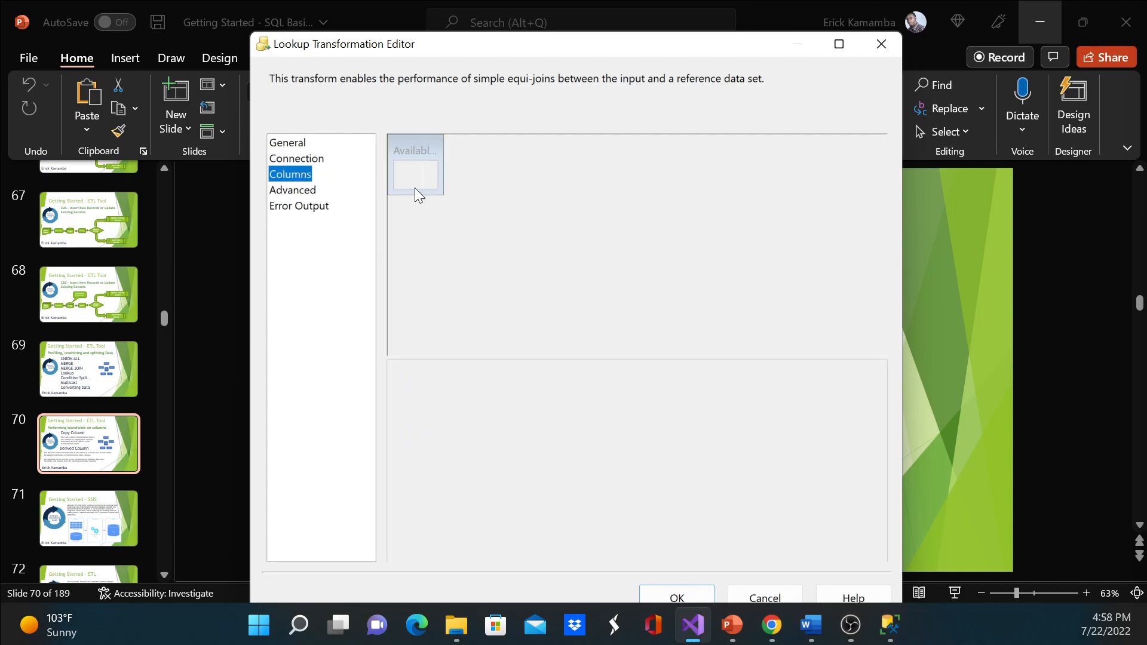
{"action": "scroll", "coordinate": [539, 280], "scroll_direction": "down", "scroll_amount": 1}
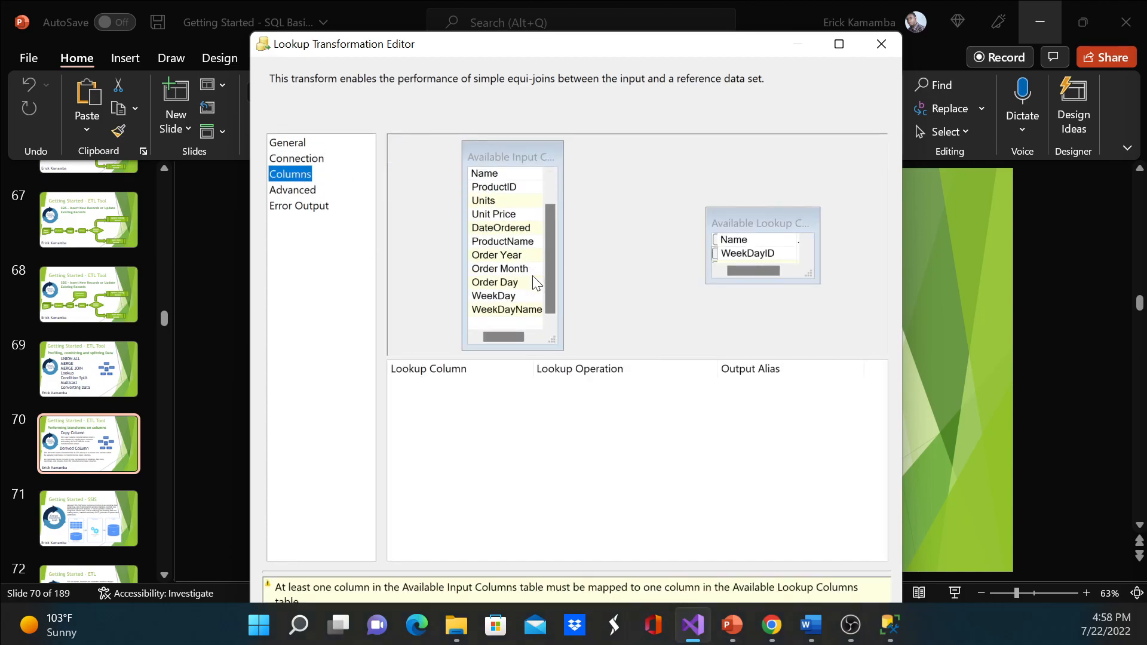
{"action": "left_click_drag", "start_coordinate": [524, 297], "coordinate": [728, 253]}
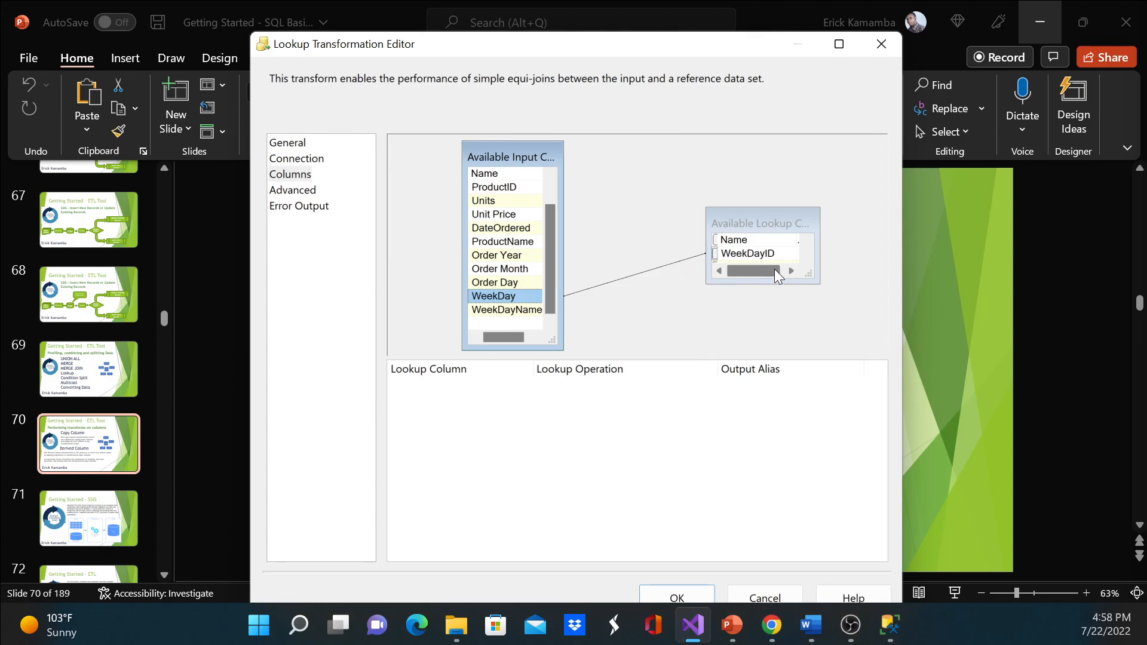
{"action": "left_click_drag", "start_coordinate": [812, 276], "coordinate": [836, 337]}
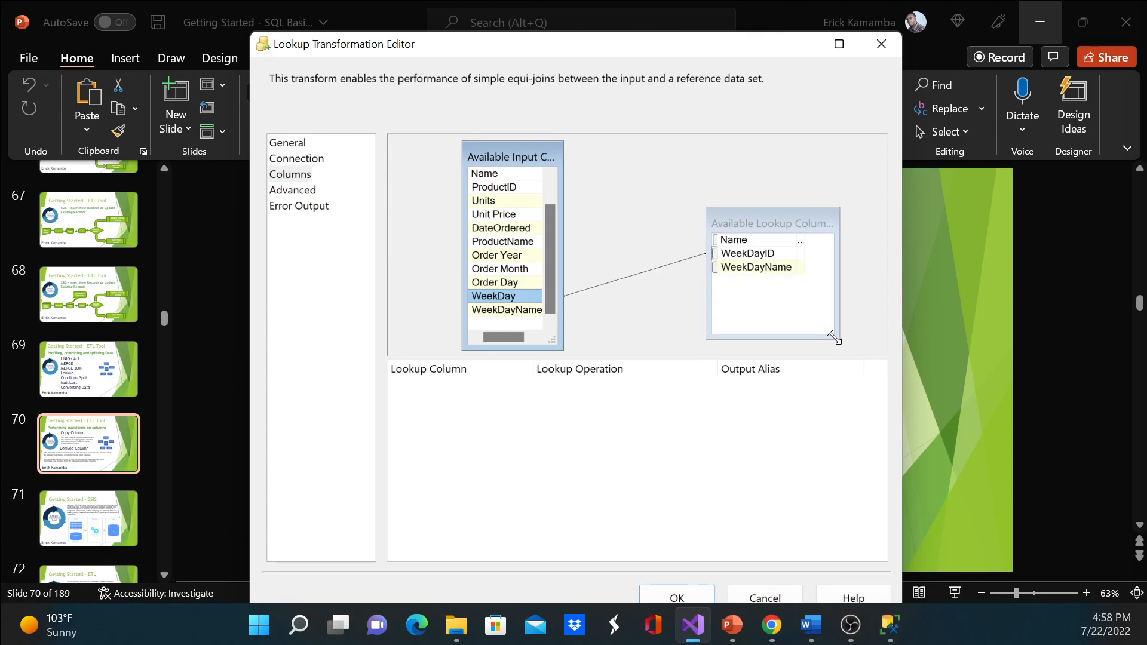
Add the WeekDayName lookup column as a new output column and accept the lookup settings.
{"action": "left_click", "coordinate": [714, 267]}
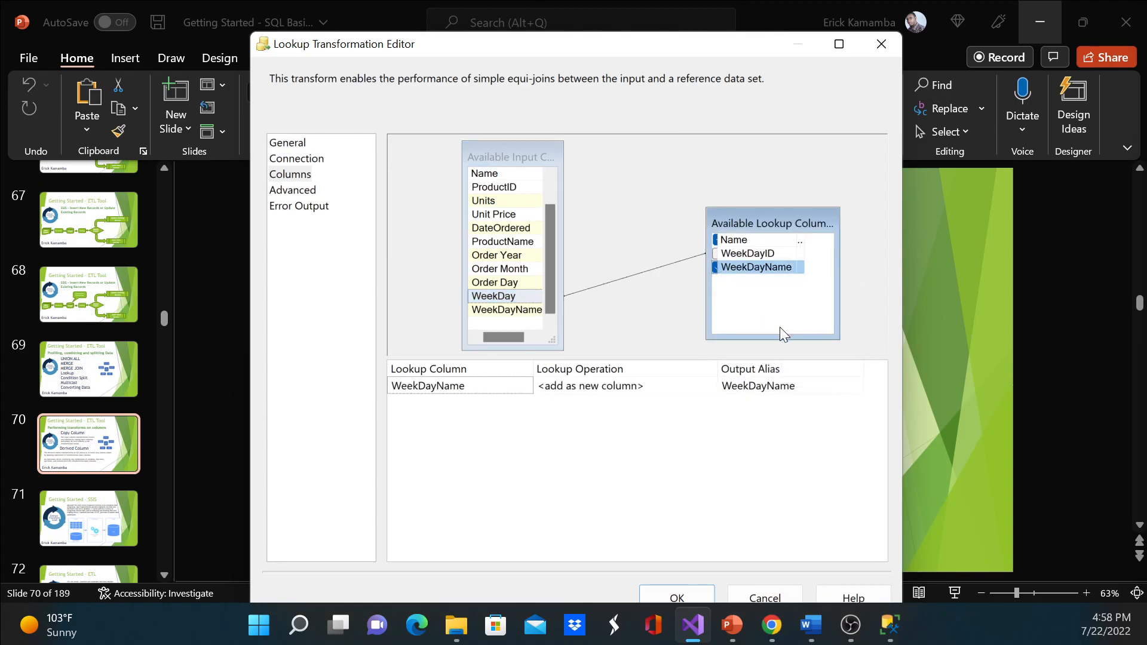
{"action": "left_click", "coordinate": [714, 267]}
{"action": "left_click", "coordinate": [714, 267]}
{"action": "mouse_move", "coordinate": [757, 253]}
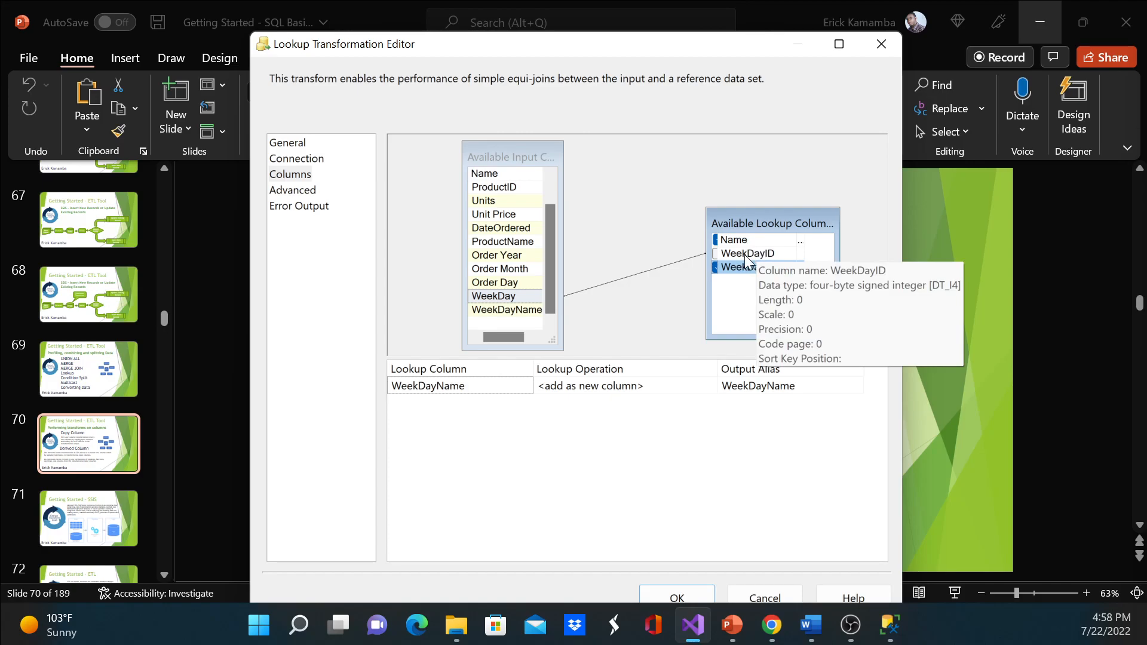
{"action": "mouse_move", "coordinate": [493, 319]}
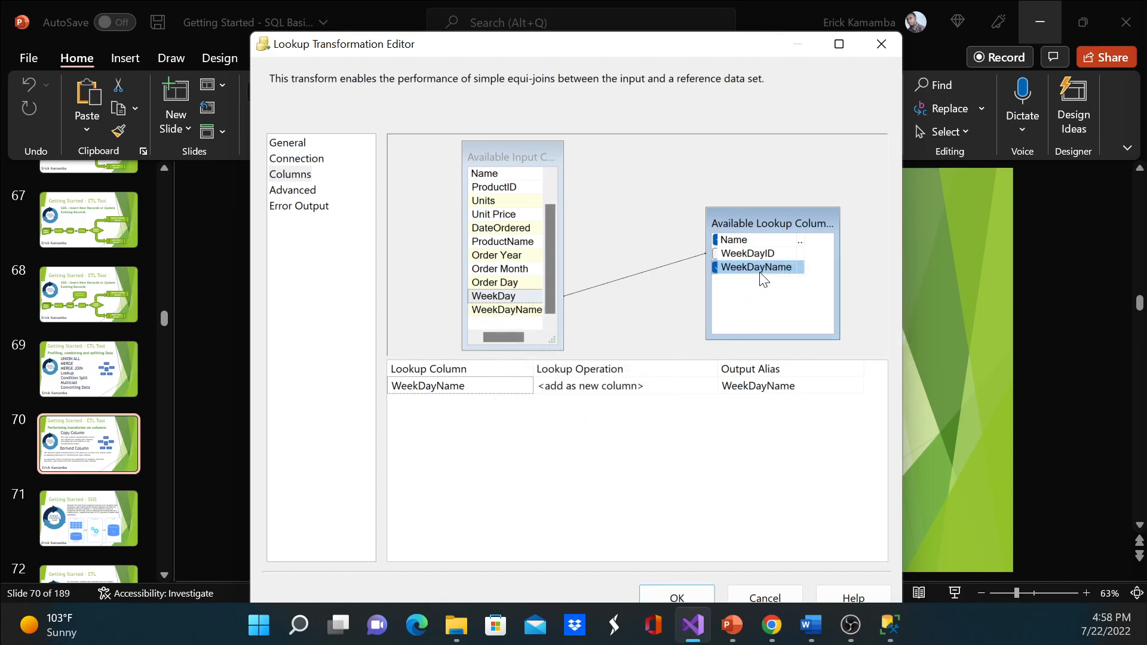
{"action": "mouse_move", "coordinate": [762, 278]}
{"action": "left_click", "coordinate": [696, 598]}
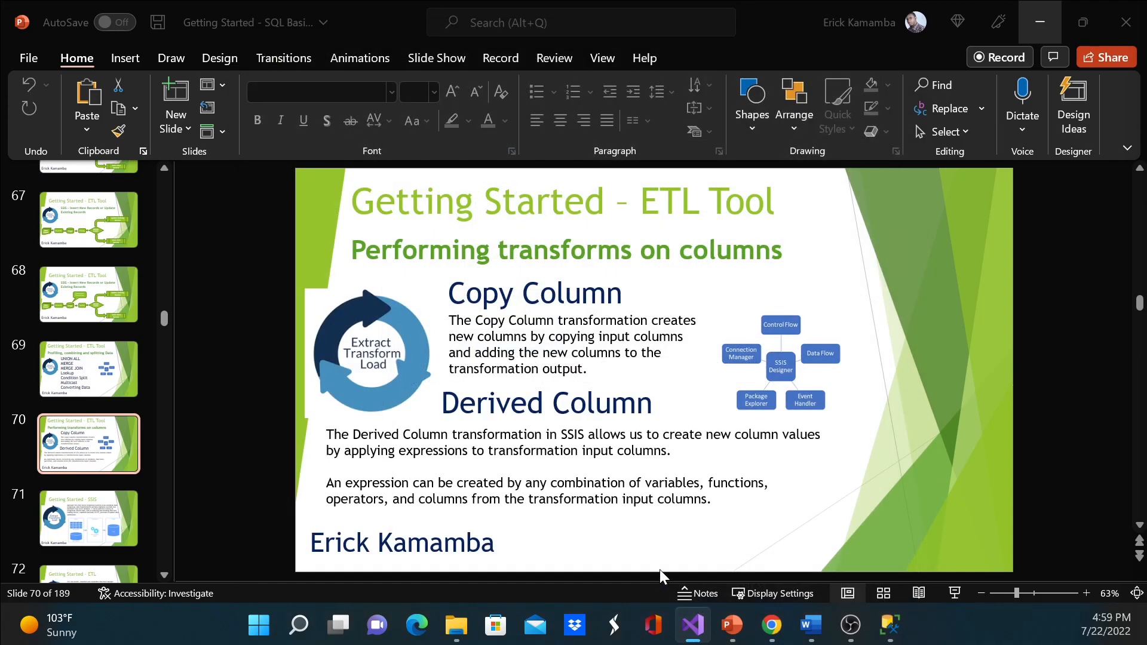